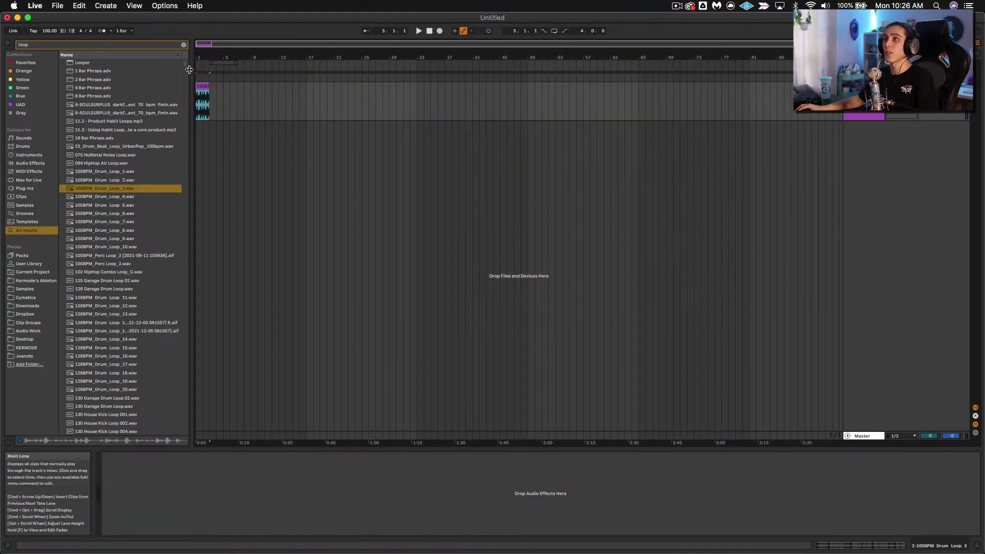
Step: Load the oeksound spiff VST3 plug-in onto the drum loop track and play the loop with the device bypassed and active
{"action": "left_click", "coordinate": [184, 44]}
{"action": "left_click", "coordinate": [23, 188]}
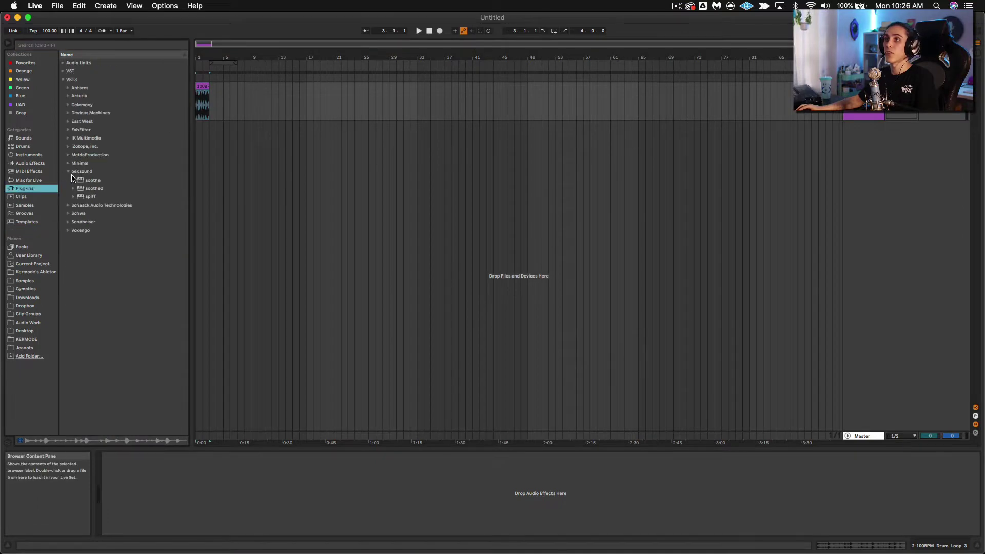
{"action": "left_click_drag", "start_coordinate": [94, 196], "coordinate": [204, 90]}
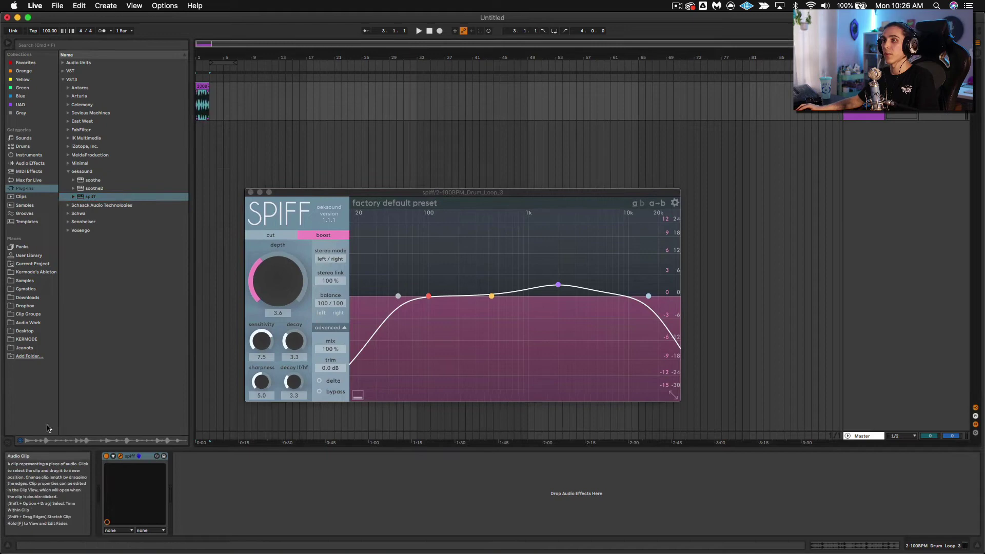
{"action": "left_click", "coordinate": [109, 457]}
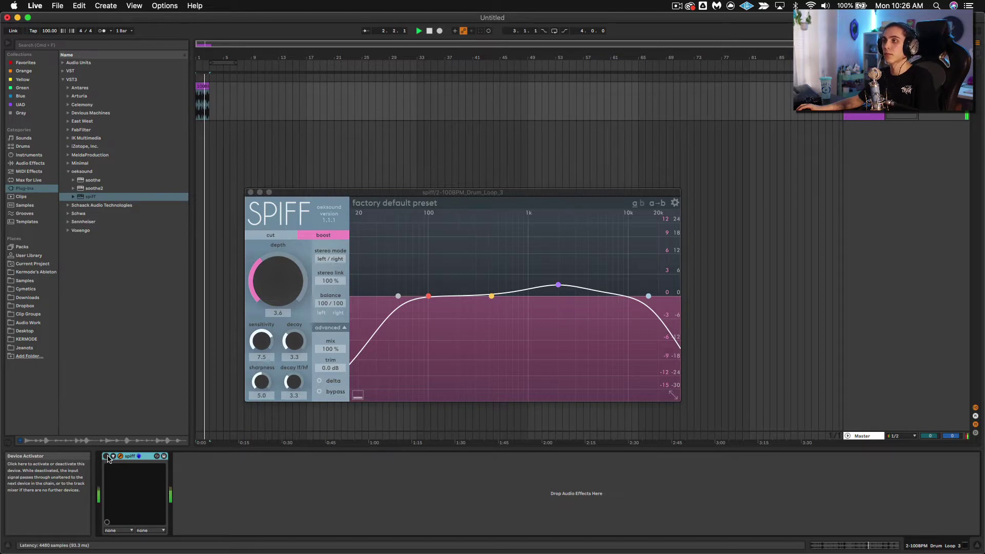
{"action": "left_click", "coordinate": [107, 456]}
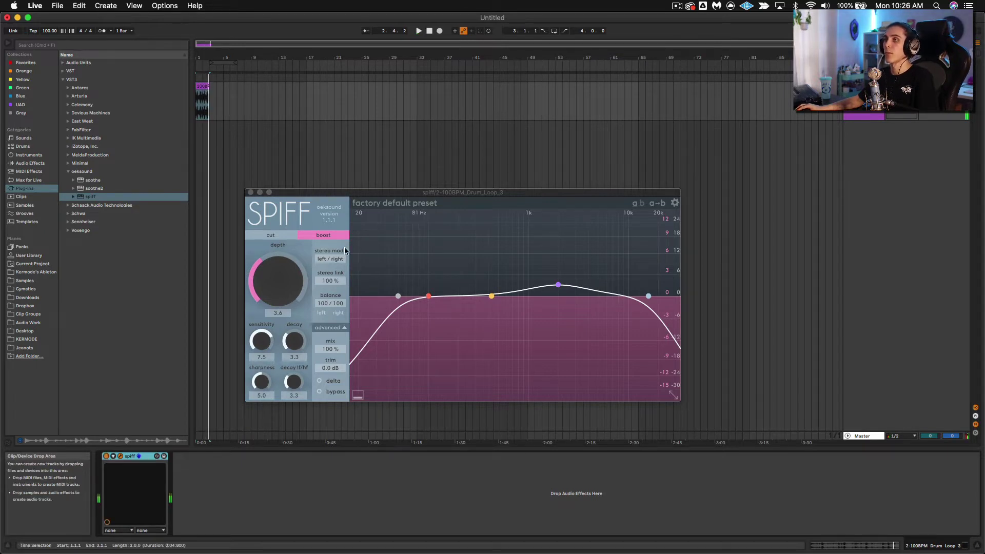
Step: Disable spiff's low cut, hi cut and band 1, raise band 2, and place band 3 at about 2.3 kHz and 15 dB
{"action": "left_click", "coordinate": [399, 298]}
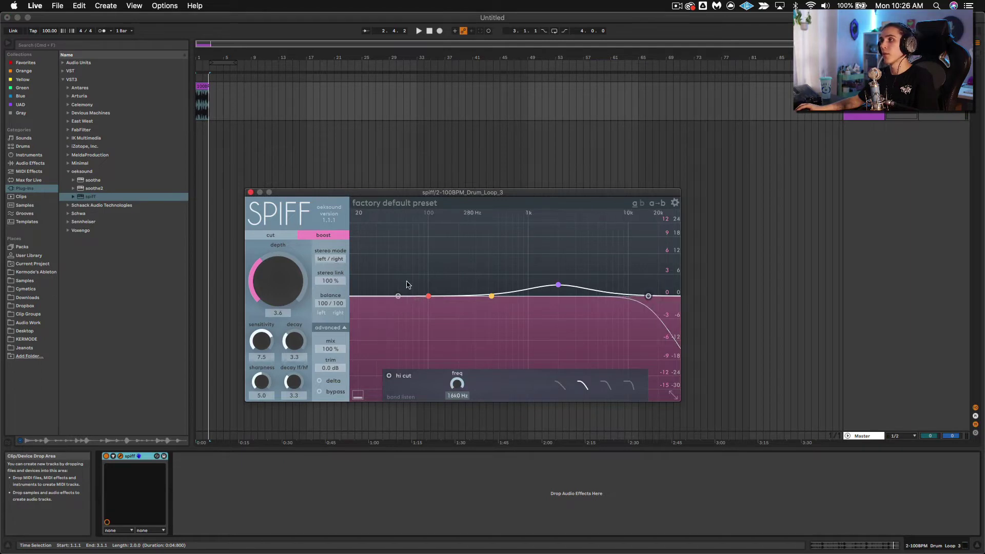
{"action": "left_click_drag", "start_coordinate": [425, 297], "coordinate": [436, 283]}
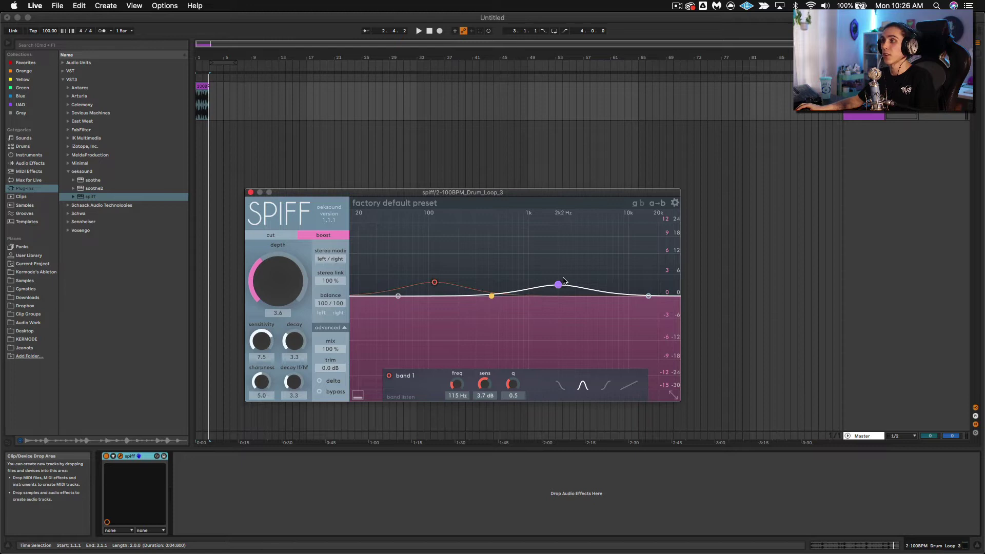
{"action": "left_click_drag", "start_coordinate": [558, 284], "coordinate": [571, 254]}
{"action": "key", "text": "space"}
{"action": "left_click_drag", "start_coordinate": [492, 296], "coordinate": [465, 247]}
{"action": "left_click_drag", "start_coordinate": [571, 253], "coordinate": [567, 248]}
{"action": "key", "text": "space"}
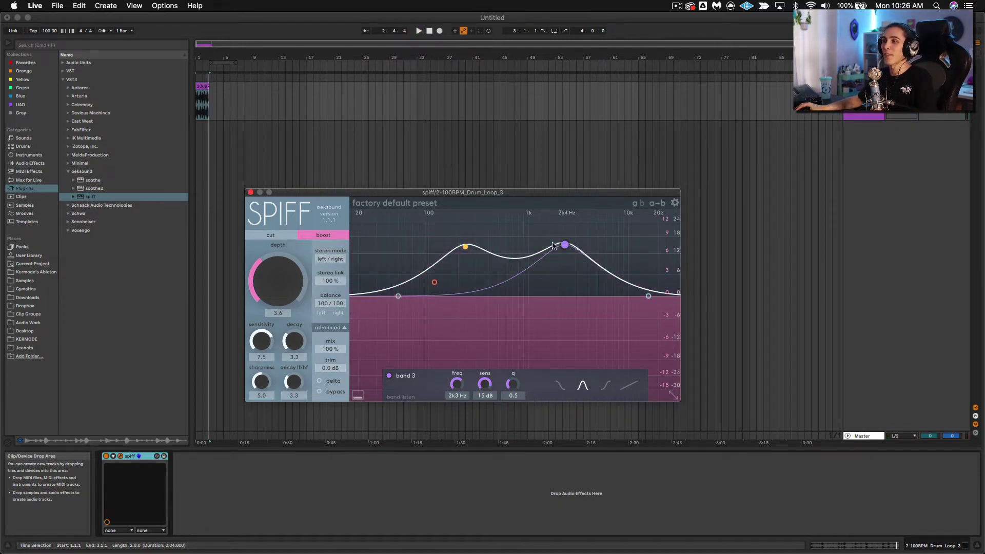
Step: Monitor spiff's delta signal on the playing loop, with decay at 1.7 and sensitivity at 7.4
{"action": "left_click", "coordinate": [320, 383]}
{"action": "key", "text": "space"}
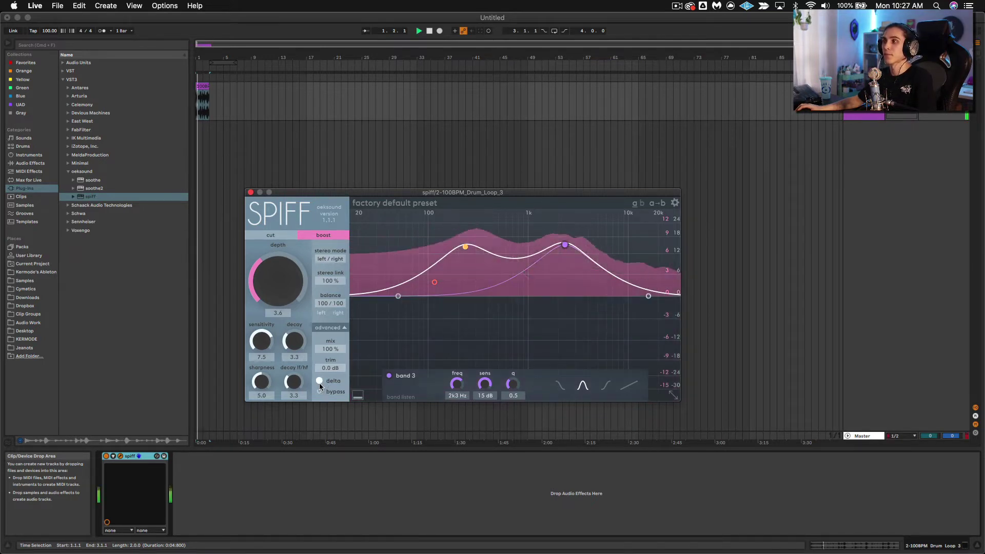
{"action": "left_click_drag", "start_coordinate": [300, 347], "coordinate": [303, 362]}
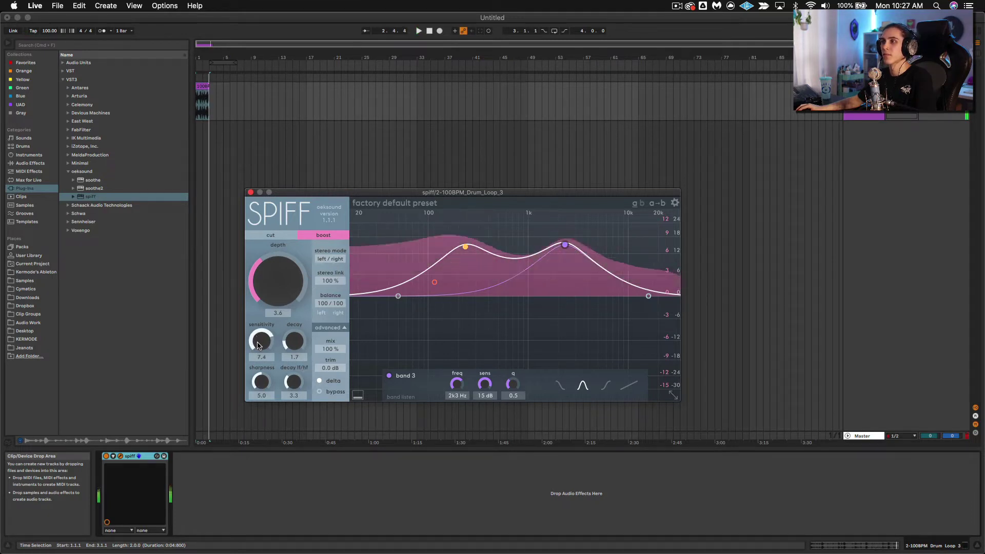
{"action": "key", "text": "space"}
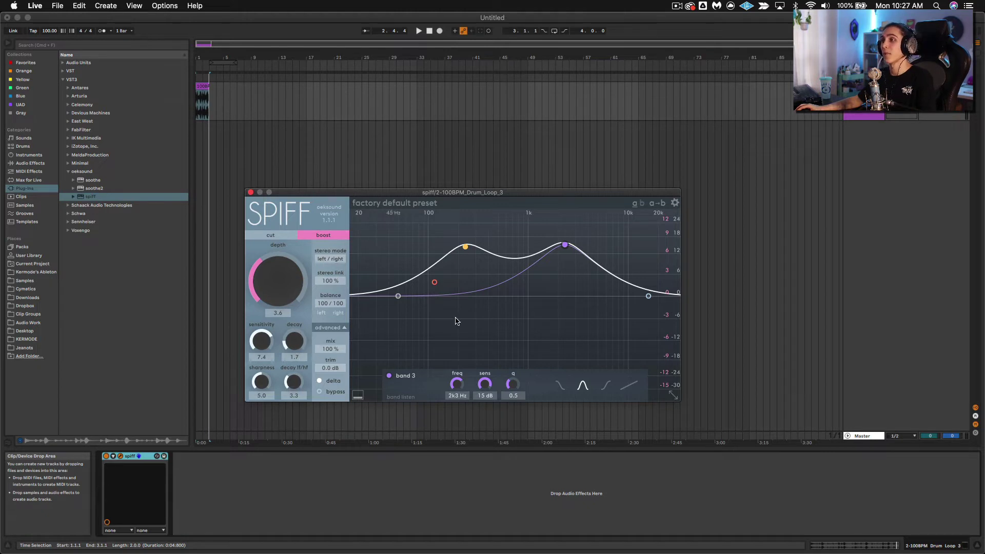
{"action": "key", "text": "space"}
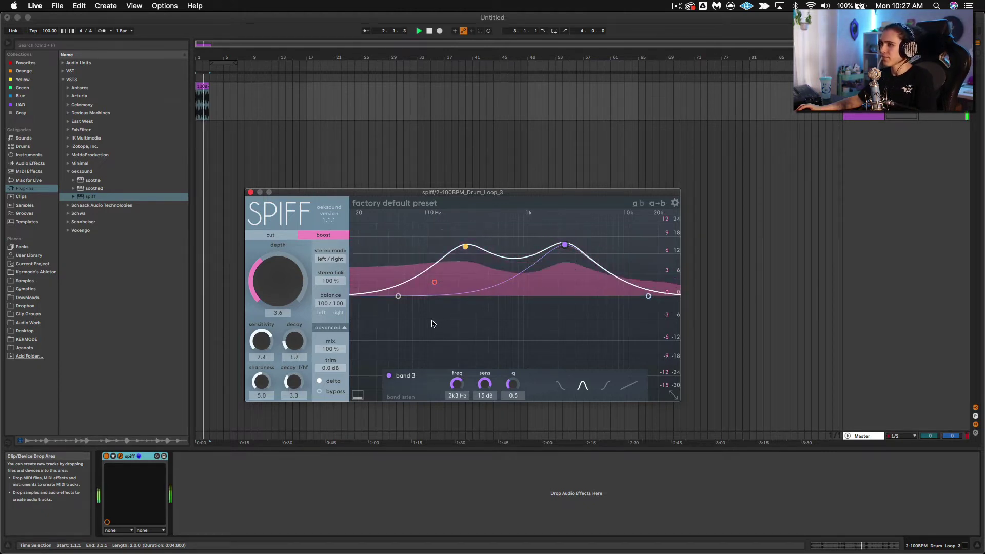
Step: Show spiff's advanced settings and play the drum loop in linear phase mode
{"action": "left_click", "coordinate": [334, 329]}
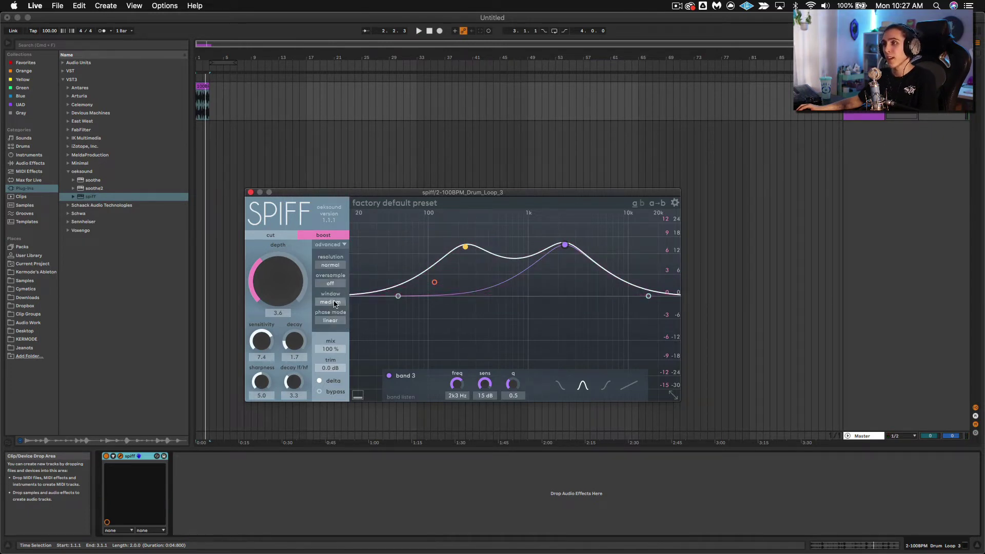
{"action": "key", "text": "space"}
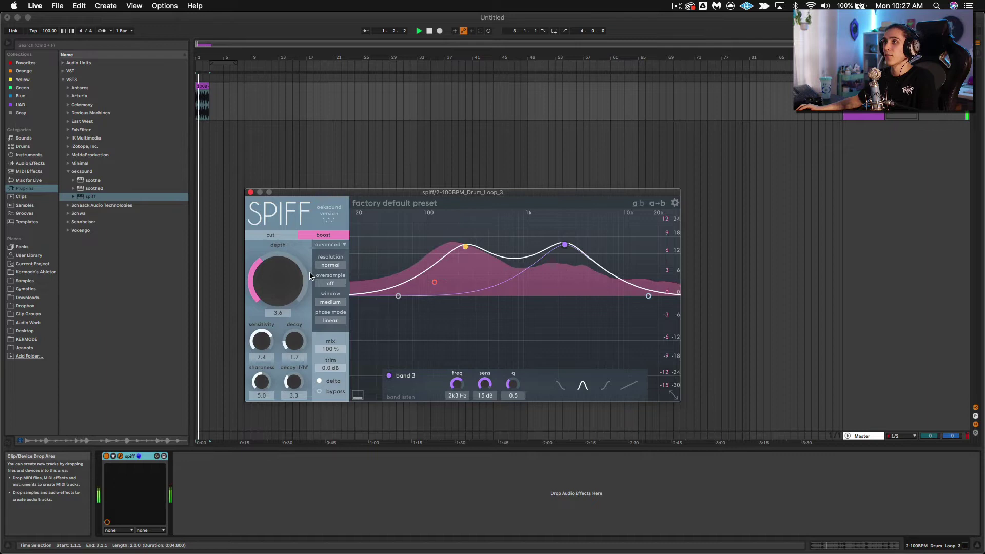
{"action": "key", "text": "space"}
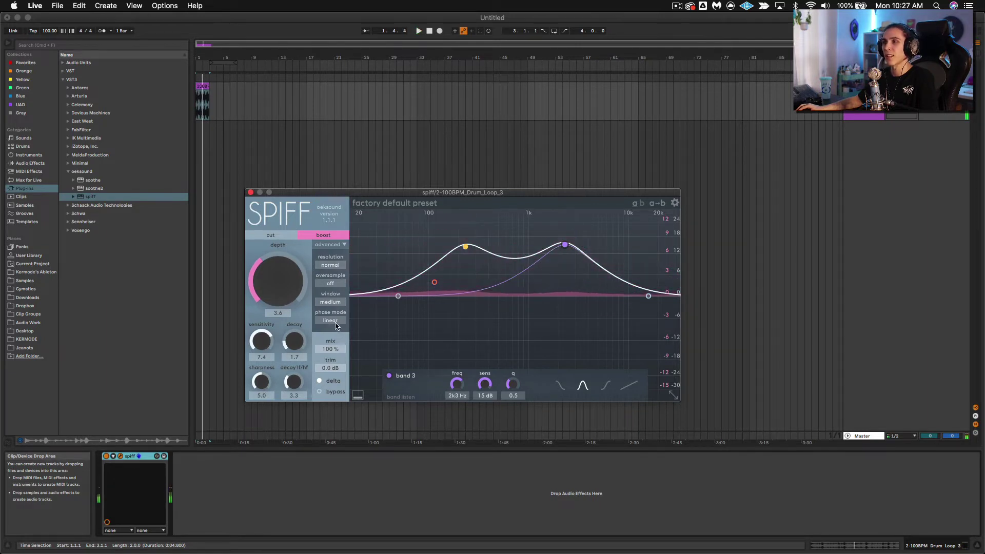
Step: Try the minimum phase mode on the playing loop and return it to linear
{"action": "left_click", "coordinate": [333, 321]}
{"action": "left_click", "coordinate": [333, 312]}
{"action": "key", "text": "space"}
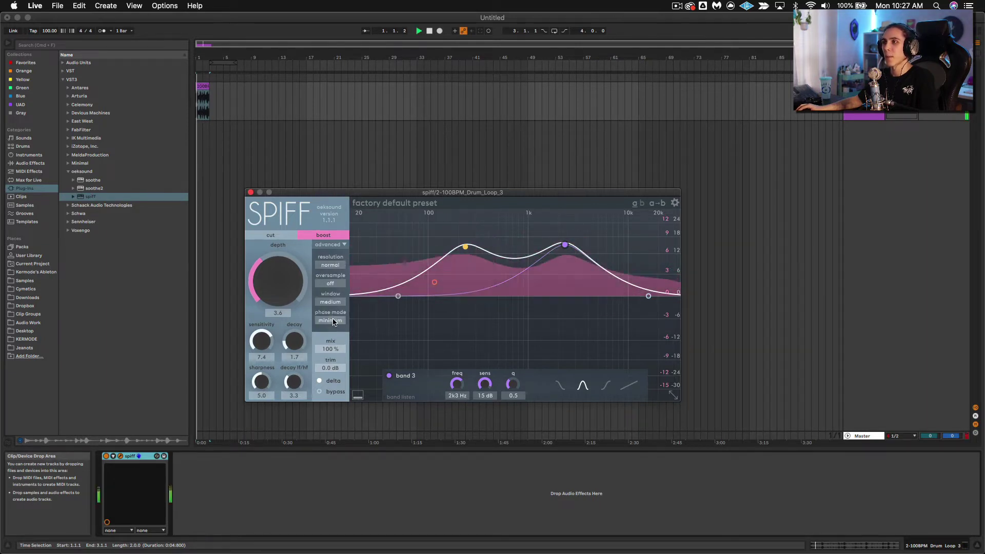
{"action": "left_click", "coordinate": [331, 305]}
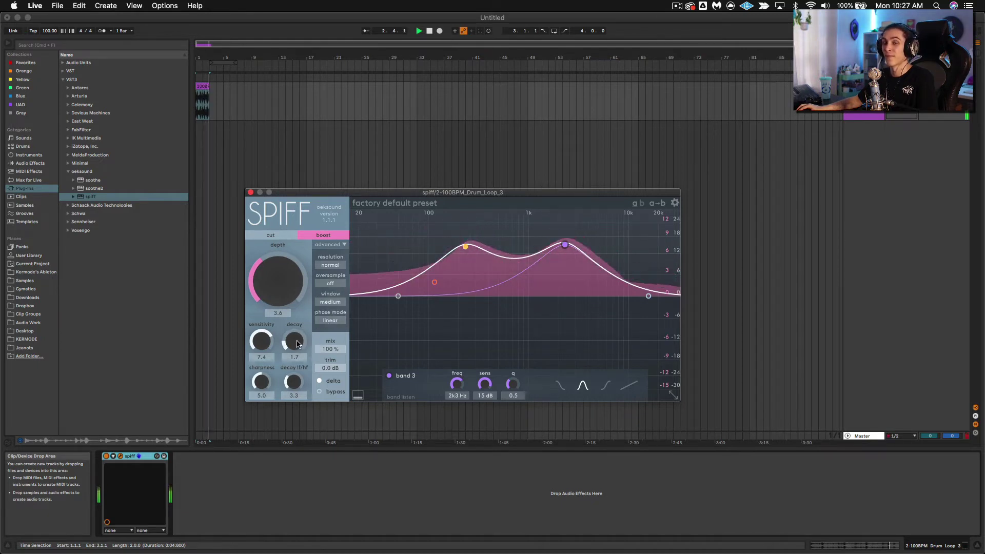
{"action": "key", "text": "space"}
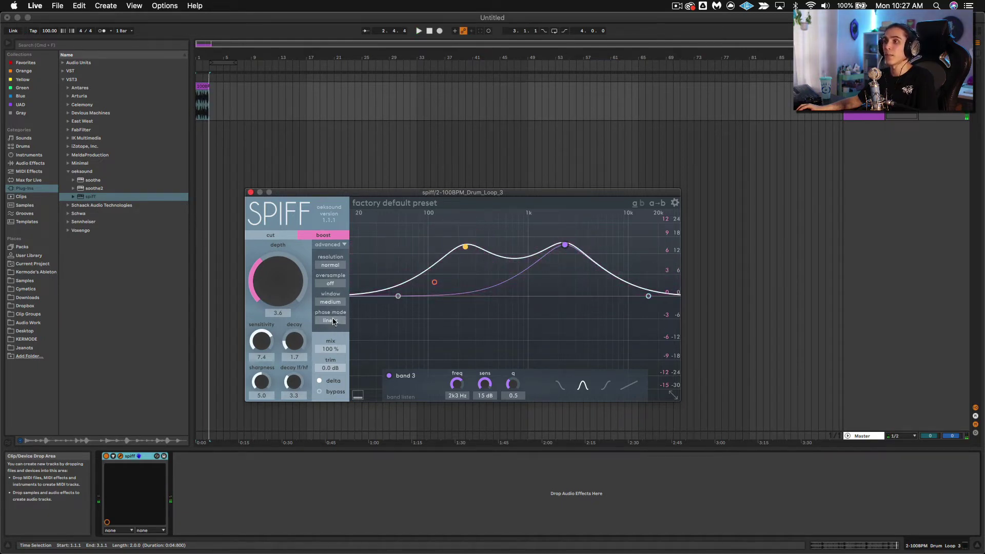
Step: Set spiff's resolution to ultra, sensitivity to 7.6, sharpness to 4.1 and depth to 4.1 while auditioning the loop
{"action": "left_click", "coordinate": [331, 266]}
{"action": "left_click", "coordinate": [331, 256]}
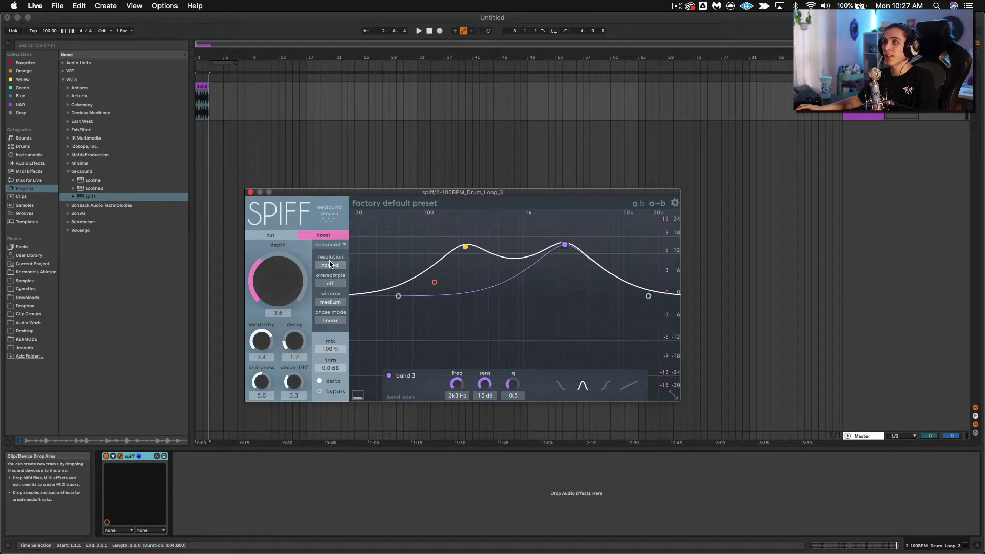
{"action": "key", "text": "space"}
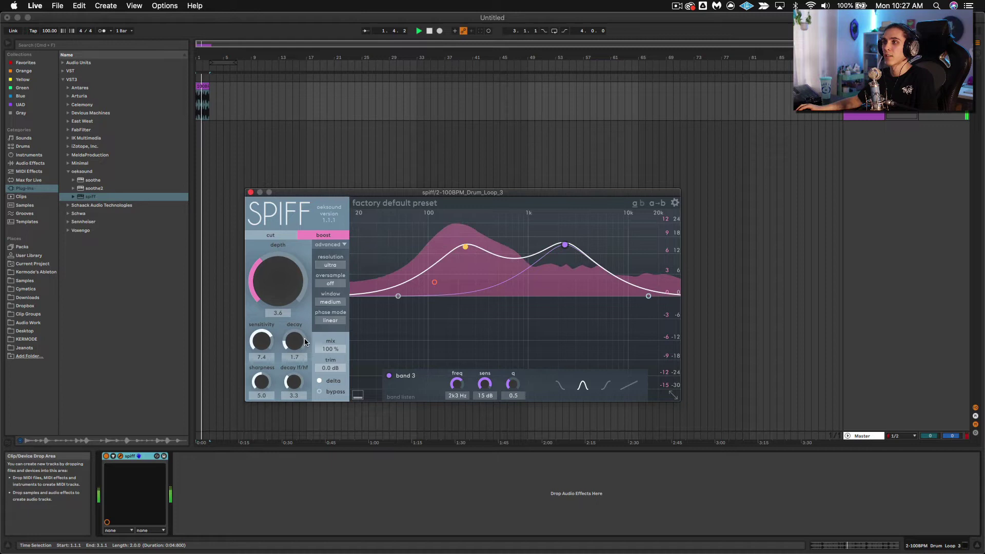
{"action": "mouse_move", "coordinate": [280, 346]}
{"action": "left_mouse_down"}
{"action": "mouse_move", "coordinate": [271, 326]}
{"action": "mouse_move", "coordinate": [267, 344]}
{"action": "left_mouse_up"}
{"action": "key", "text": "space"}
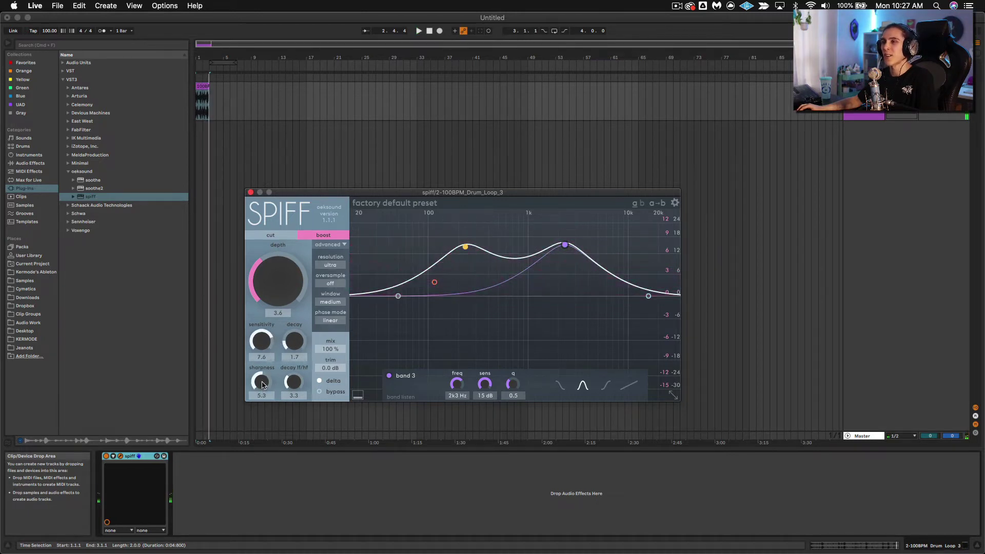
{"action": "left_click_drag", "start_coordinate": [262, 378], "coordinate": [264, 402]}
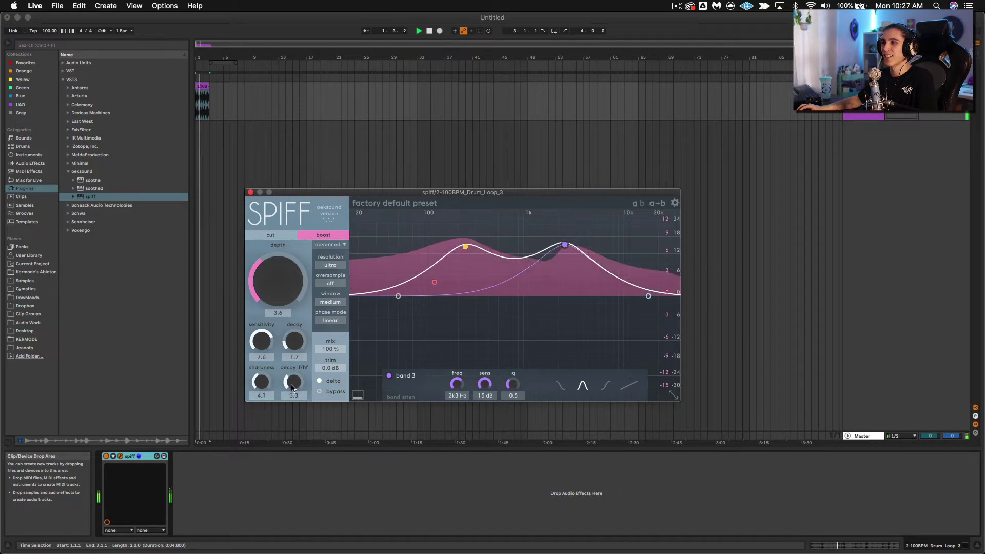
{"action": "left_click_drag", "start_coordinate": [273, 299], "coordinate": [275, 273]}
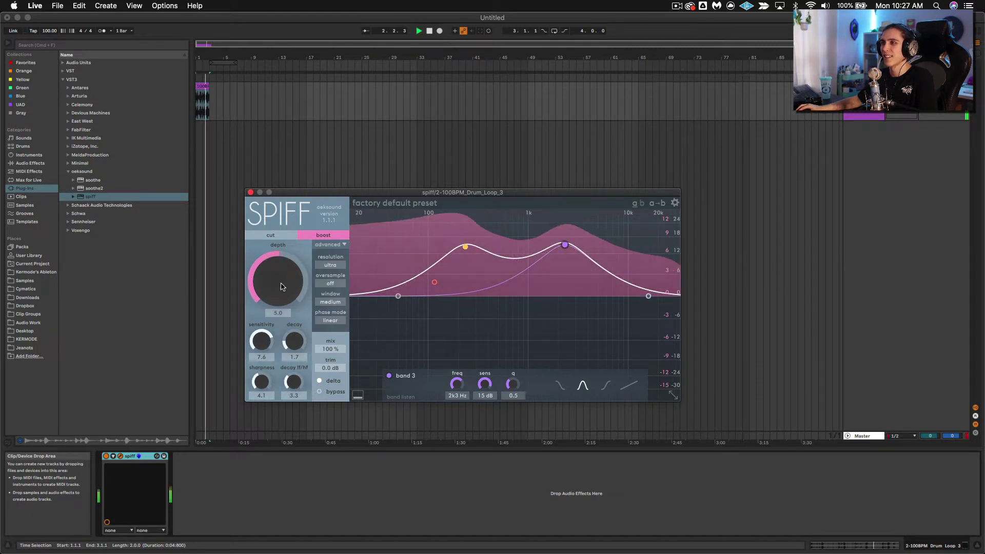
Step: Move band 2 to about 278 Hz and 9 dB, band 3 to 1.5 kHz and 4 dB, and band 1 to 141 Hz and 9.1 dB
{"action": "left_click_drag", "start_coordinate": [466, 247], "coordinate": [473, 263]}
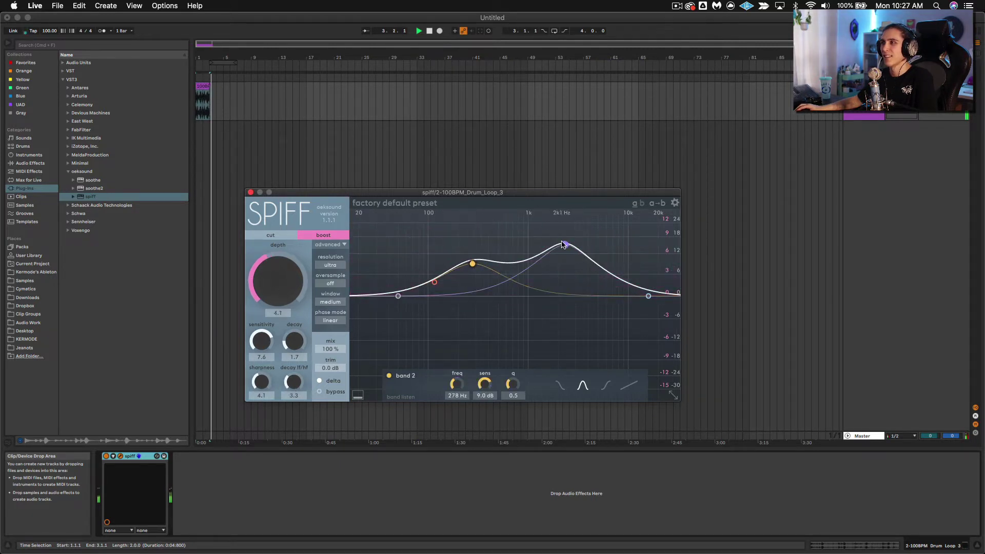
{"action": "key", "text": "space"}
{"action": "left_click_drag", "start_coordinate": [565, 245], "coordinate": [563, 249]}
{"action": "key", "text": "space"}
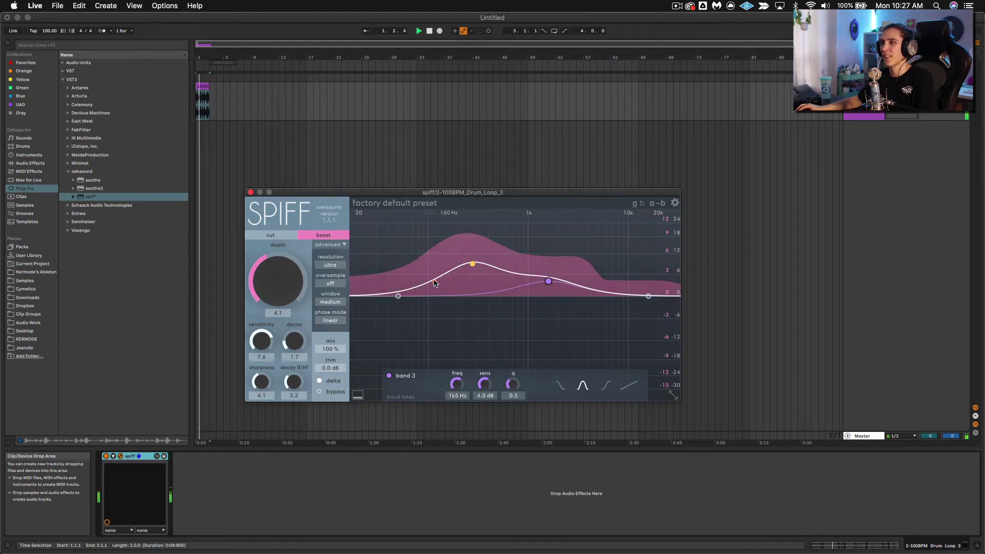
{"action": "left_click", "coordinate": [444, 264]}
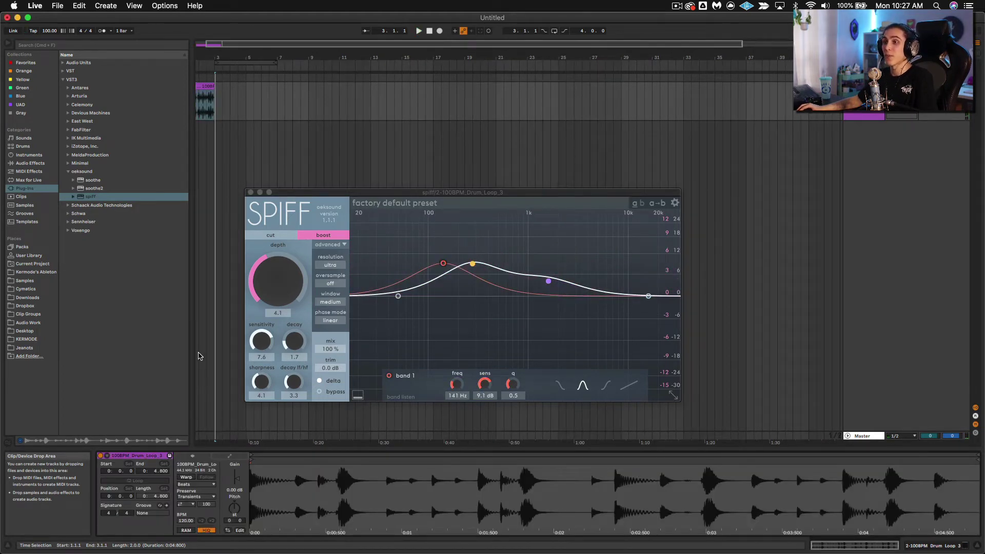
Step: Turn on warping for the drum loop clip and double its tempo twice to 400 BPM
{"action": "left_click", "coordinate": [187, 477]}
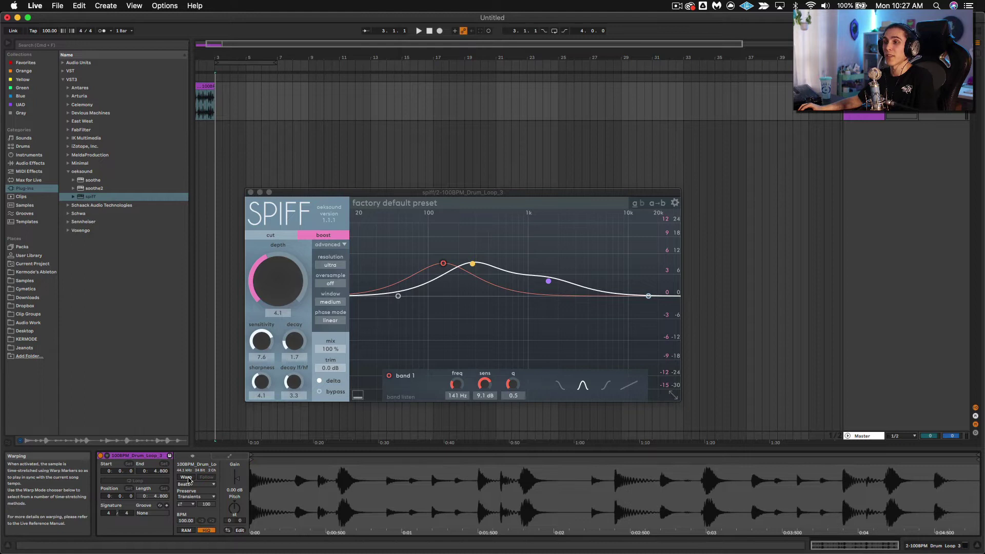
{"action": "left_click", "coordinate": [211, 521]}
{"action": "left_click", "coordinate": [212, 520]}
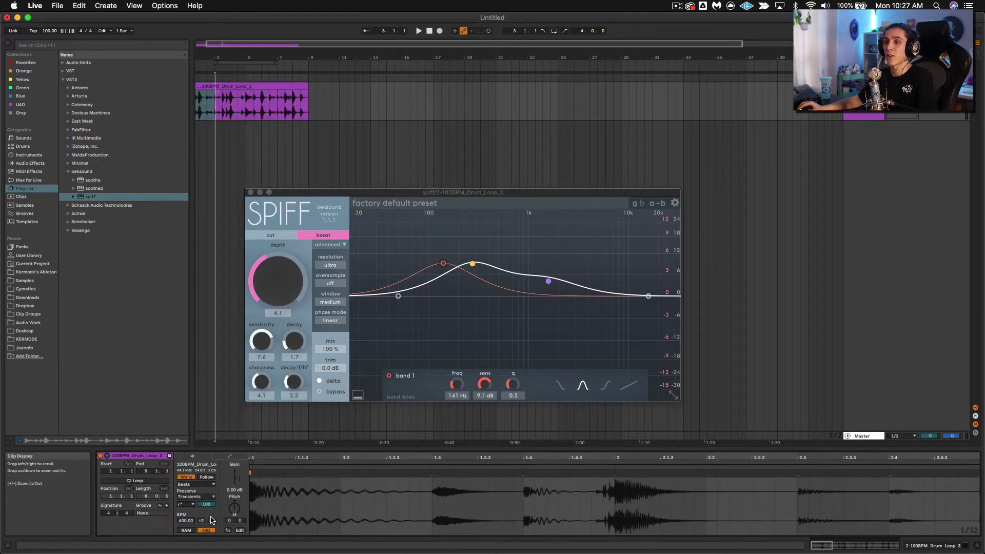
Step: Set the clip's warp mode to Texture with grain size 263 and flux 100, and play it
{"action": "left_click", "coordinate": [203, 484]}
{"action": "left_click", "coordinate": [190, 506]}
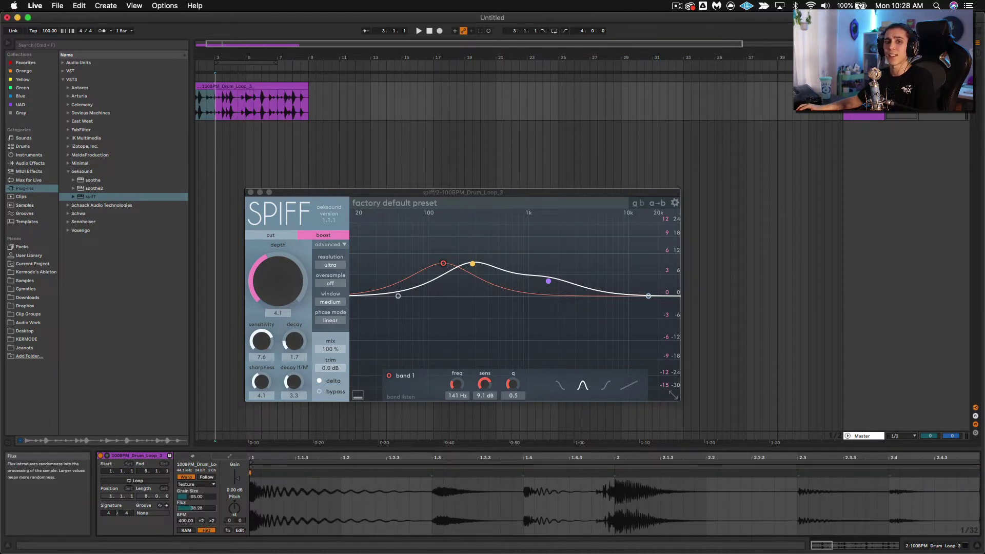
{"action": "key", "text": "space"}
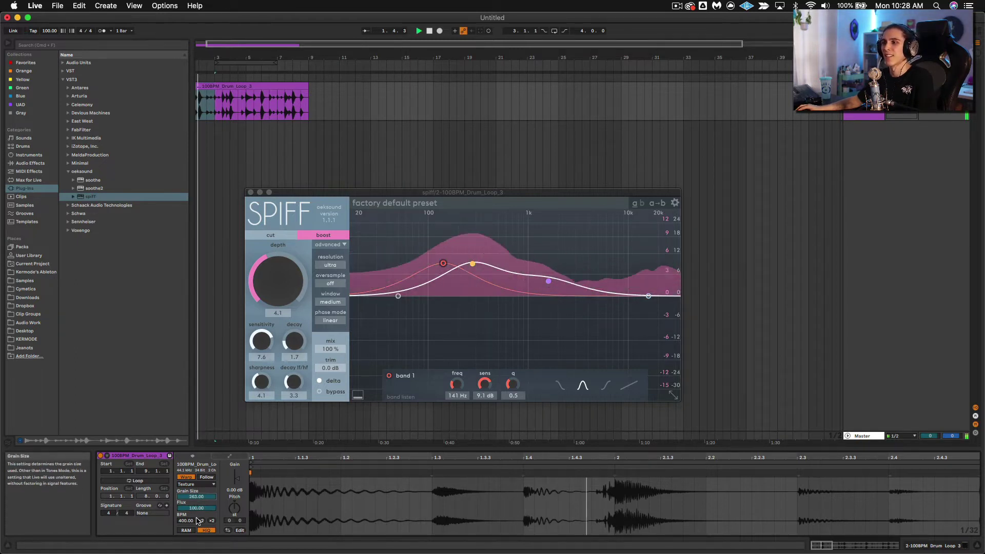
Step: Transpose the drum loop clip up 17 semitones while listening, and stop playback
{"action": "left_click_drag", "start_coordinate": [232, 511], "coordinate": [232, 451]}
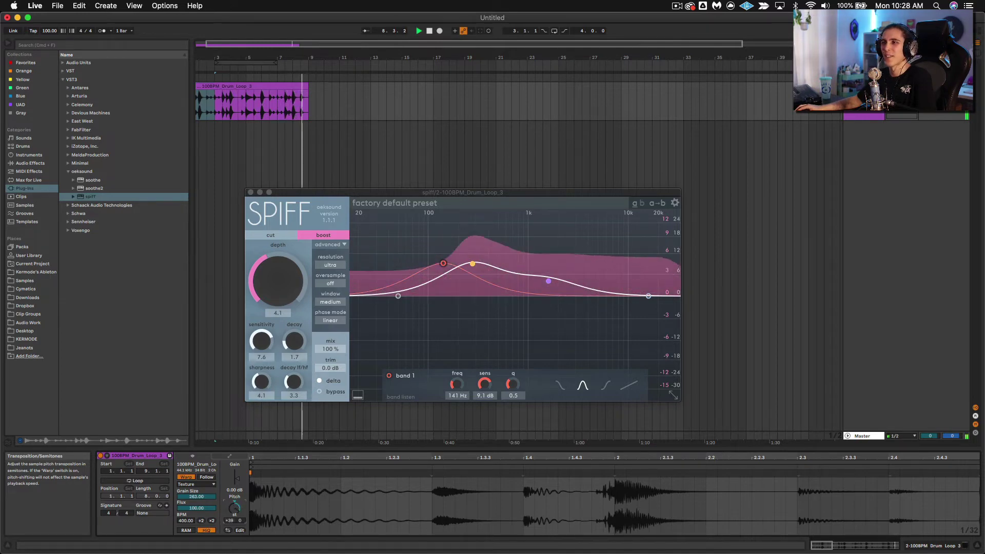
{"action": "left_click_drag", "start_coordinate": [234, 509], "coordinate": [234, 510]}
{"action": "key", "text": "space"}
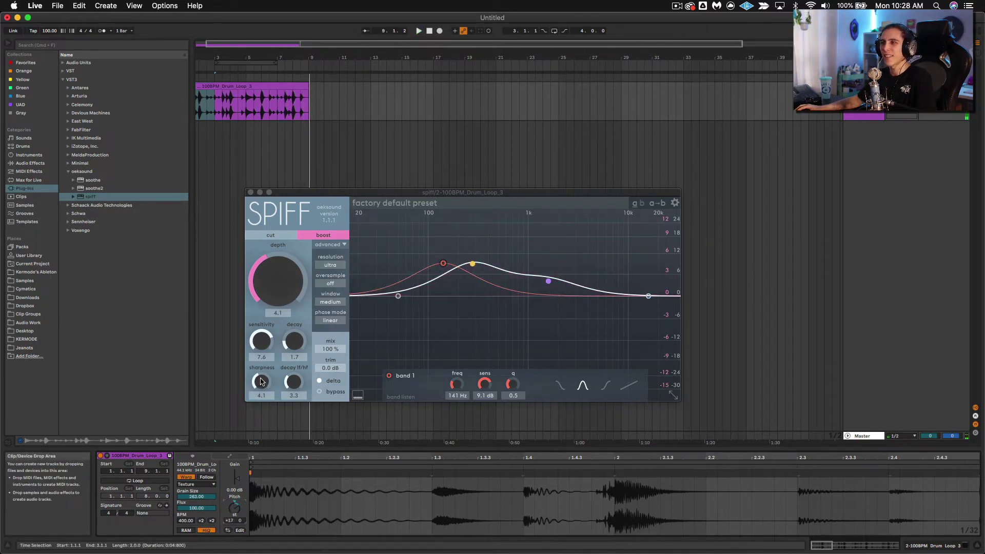
Step: Raise spiff's sensitivity to 9.6, decay to 2.3 and depth to 5.8, and set oversampling to 4x
{"action": "left_click", "coordinate": [254, 343]}
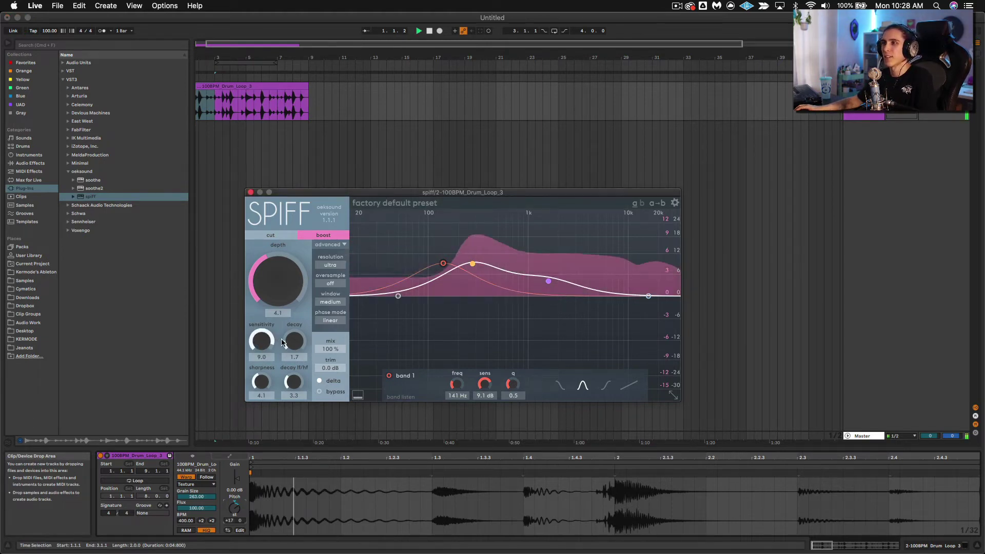
{"action": "left_click_drag", "start_coordinate": [265, 328], "coordinate": [280, 279]}
{"action": "left_click", "coordinate": [331, 284]}
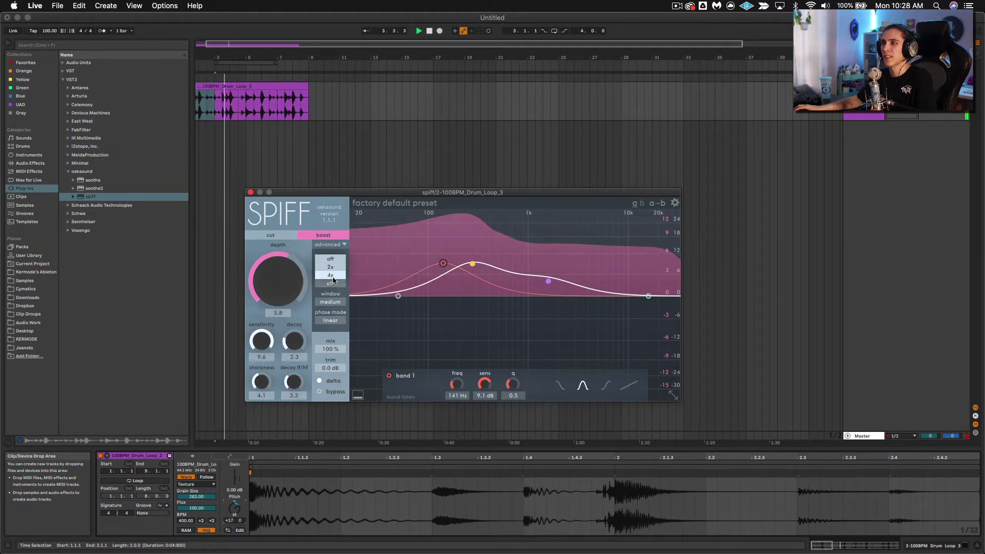
{"action": "left_click", "coordinate": [330, 279]}
Step: Set spiff's sensitivity to 7.0, decay to 1.4, depth to 4.2, sharpness to 2.7 and decay lf/hf to 3.1
{"action": "left_click_drag", "start_coordinate": [294, 339], "coordinate": [262, 349]}
{"action": "mouse_move", "coordinate": [273, 308]}
{"action": "left_mouse_down"}
{"action": "mouse_move", "coordinate": [285, 253]}
{"action": "mouse_move", "coordinate": [278, 305]}
{"action": "left_mouse_up"}
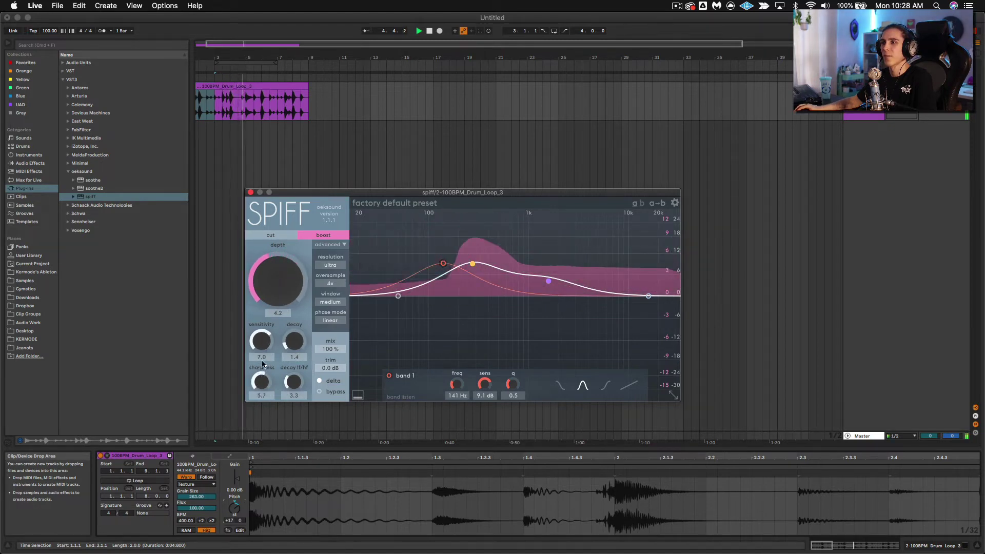
{"action": "left_click_drag", "start_coordinate": [260, 376], "coordinate": [291, 398]}
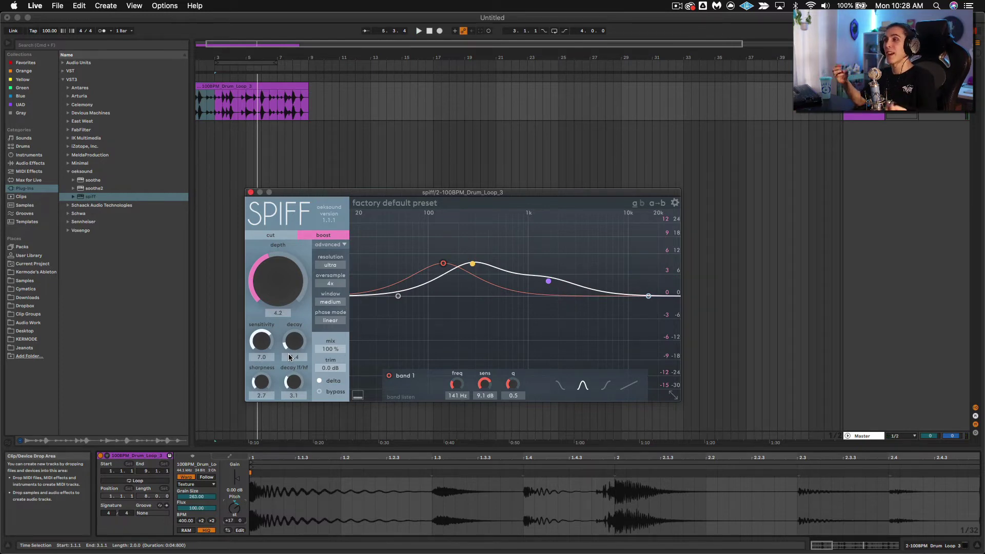
Step: Search the browser for "ambience" and place Kermode - Organica Ambience 6 - G.wav at bar 13 on the drum loop track
{"action": "mouse_move", "coordinate": [289, 354]}
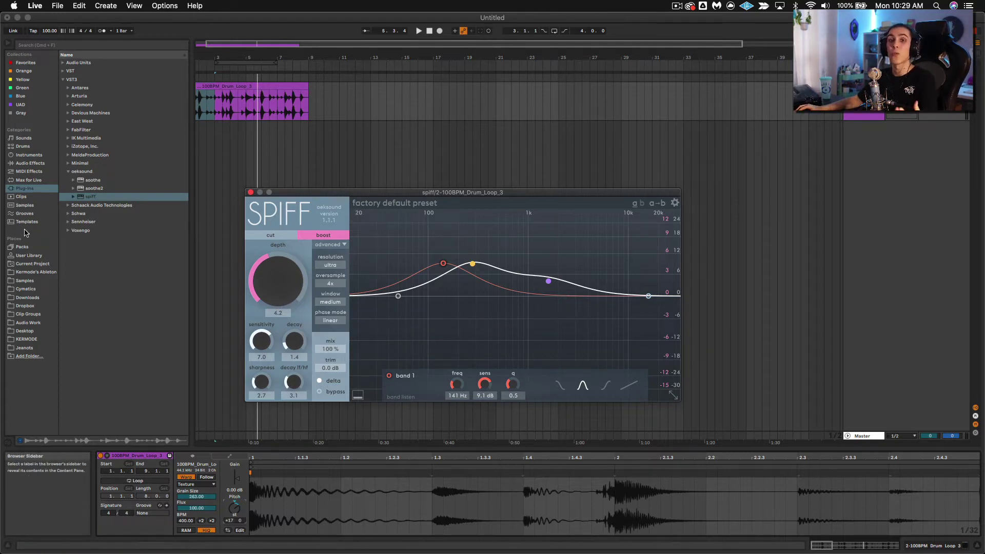
{"action": "left_click", "coordinate": [58, 46]}
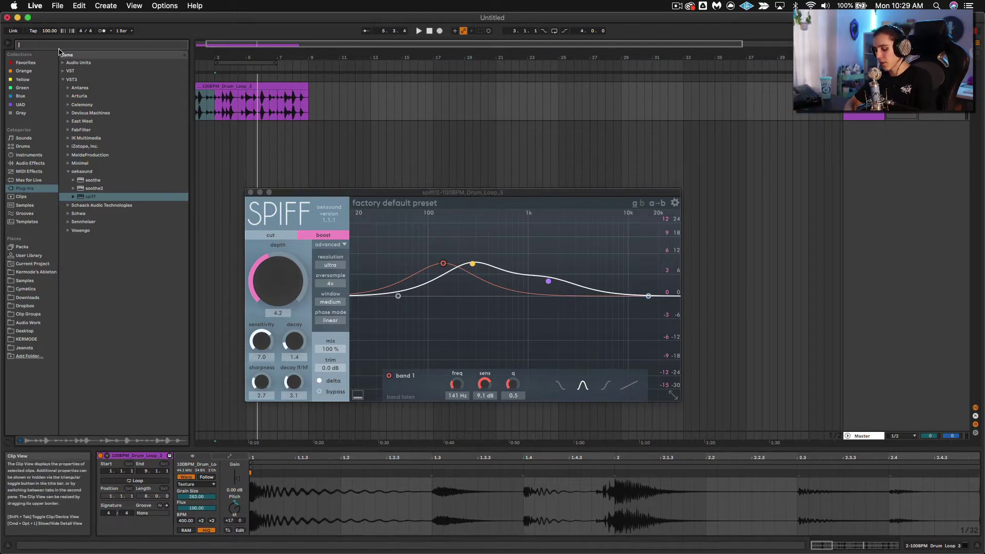
{"action": "type", "text": "ambience"}
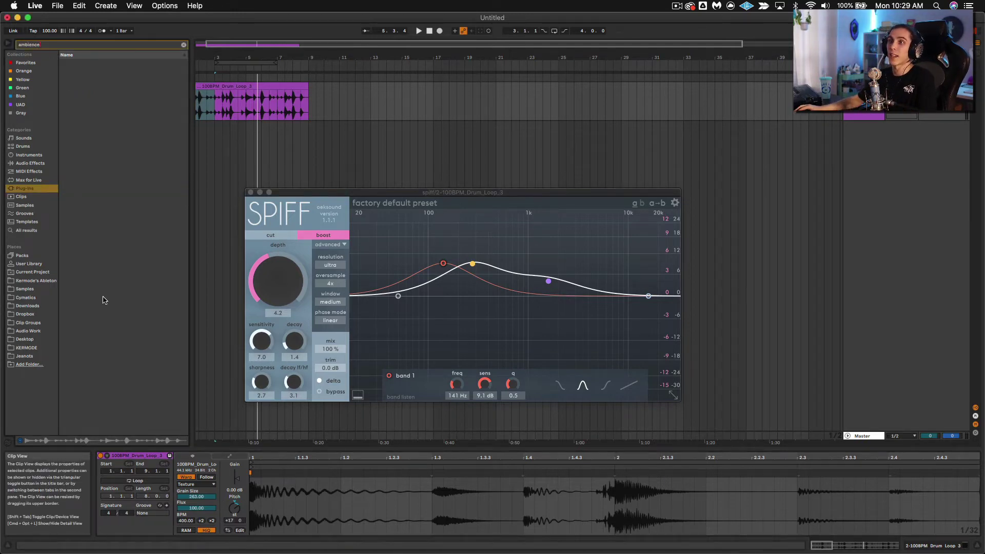
{"action": "left_click", "coordinate": [41, 230]}
{"action": "left_click", "coordinate": [128, 369]}
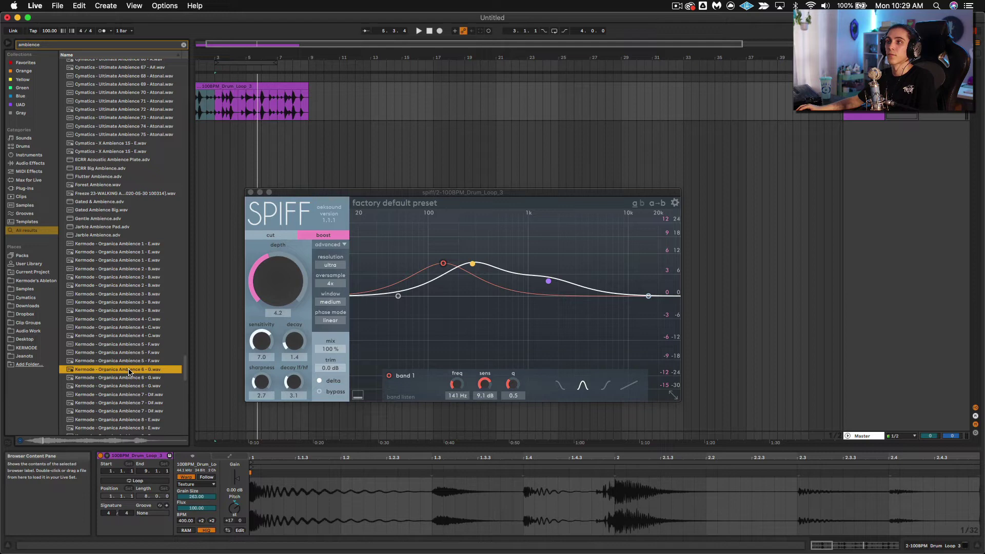
{"action": "left_click_drag", "start_coordinate": [129, 369], "coordinate": [369, 100]}
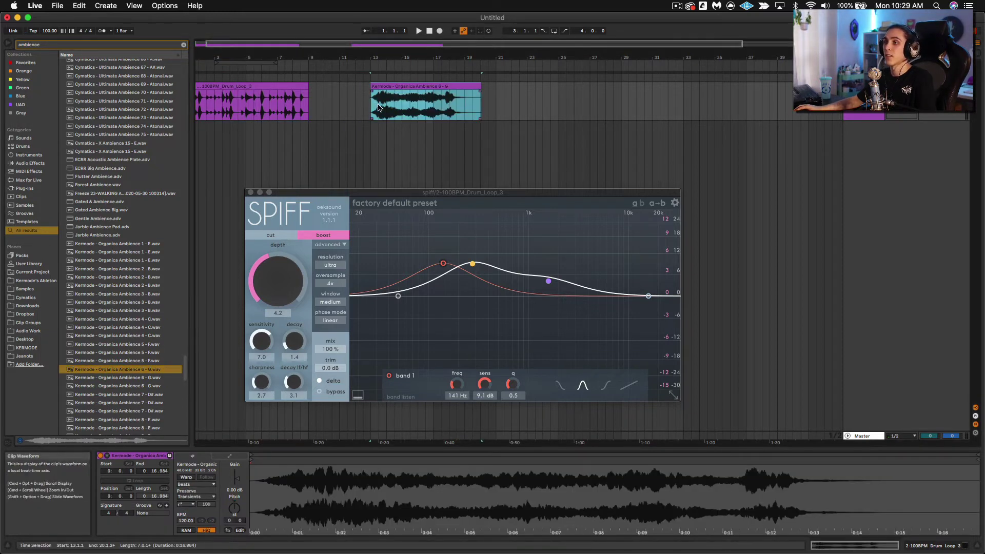
Step: Lower the ambience clip's gain to -2.13 dB and turn off spiff's oversampling during playback
{"action": "left_click_drag", "start_coordinate": [230, 480], "coordinate": [231, 484]}
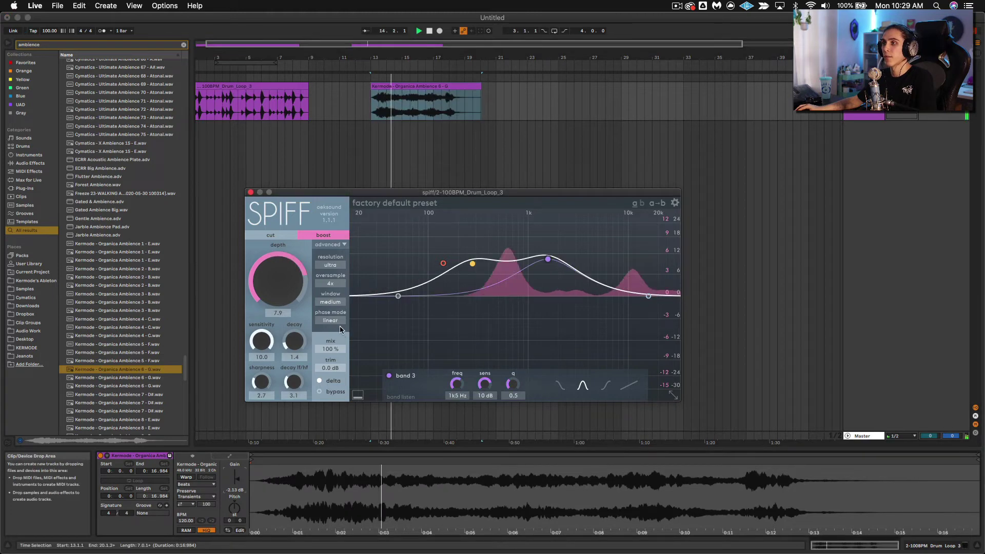
{"action": "left_click", "coordinate": [329, 284]}
{"action": "left_click", "coordinate": [330, 259]}
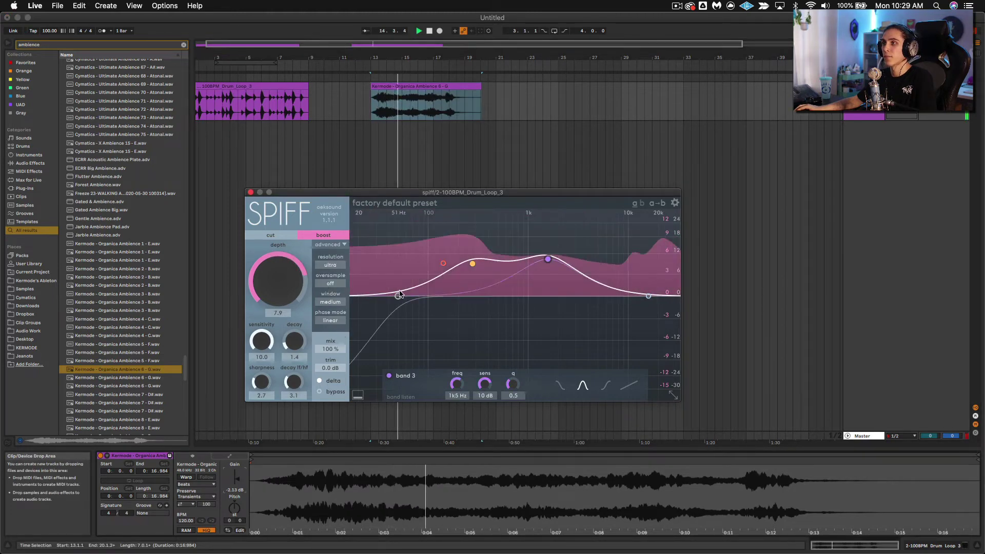
Step: Set spiff's band 3 to 2k1 Hz and 16 dB, depth to 7.6, sensitivity to 10.0 and decay to 3.6, and adjust the lower bands
{"action": "left_click_drag", "start_coordinate": [444, 263], "coordinate": [478, 258]}
{"action": "left_click_drag", "start_coordinate": [548, 259], "coordinate": [562, 242]}
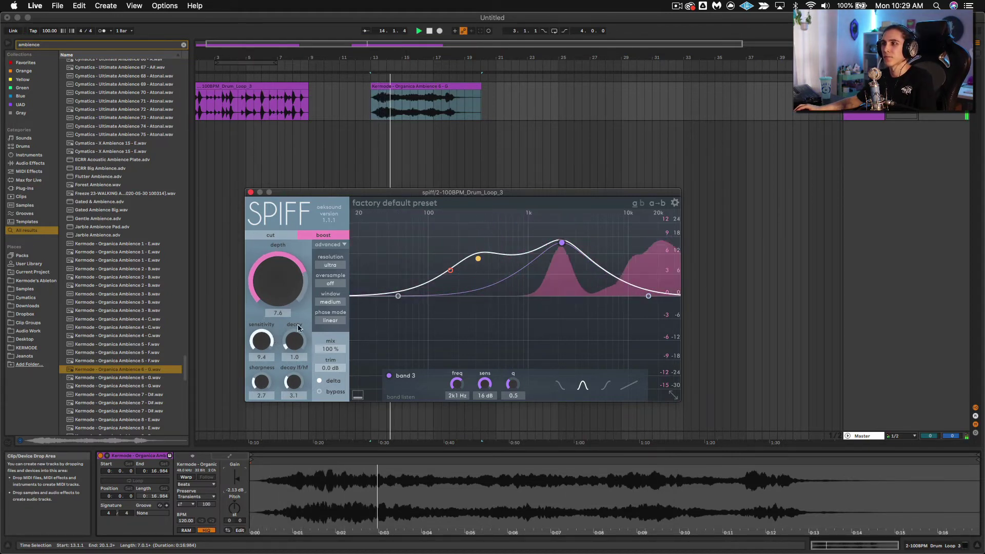
{"action": "left_click_drag", "start_coordinate": [297, 310], "coordinate": [306, 287]}
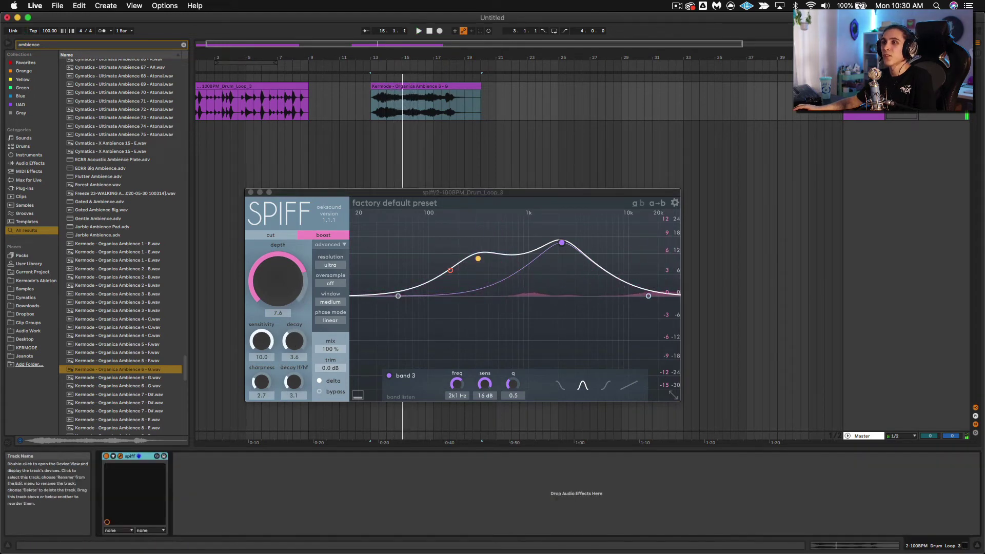
Step: Add the OTT preset of Multiband Dynamics to the track after spiff and select the ambience clip
{"action": "left_click", "coordinate": [23, 164]}
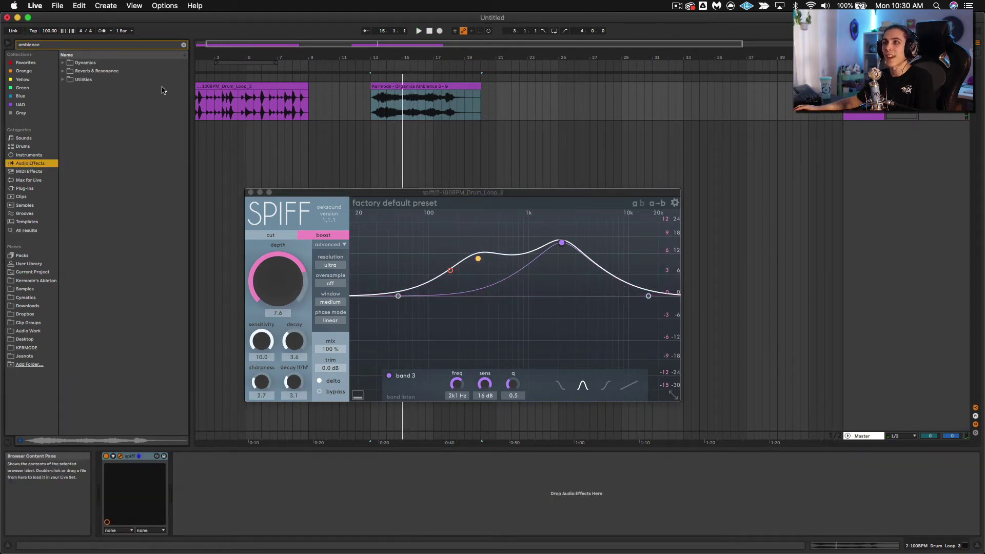
{"action": "left_click", "coordinate": [184, 45]}
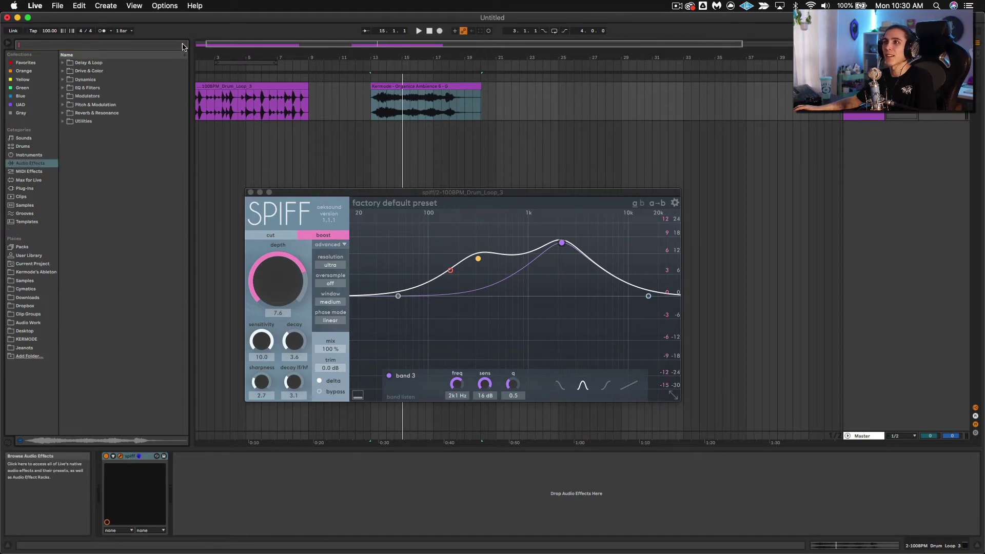
{"action": "left_click", "coordinate": [64, 105]}
{"action": "left_click", "coordinate": [62, 80]}
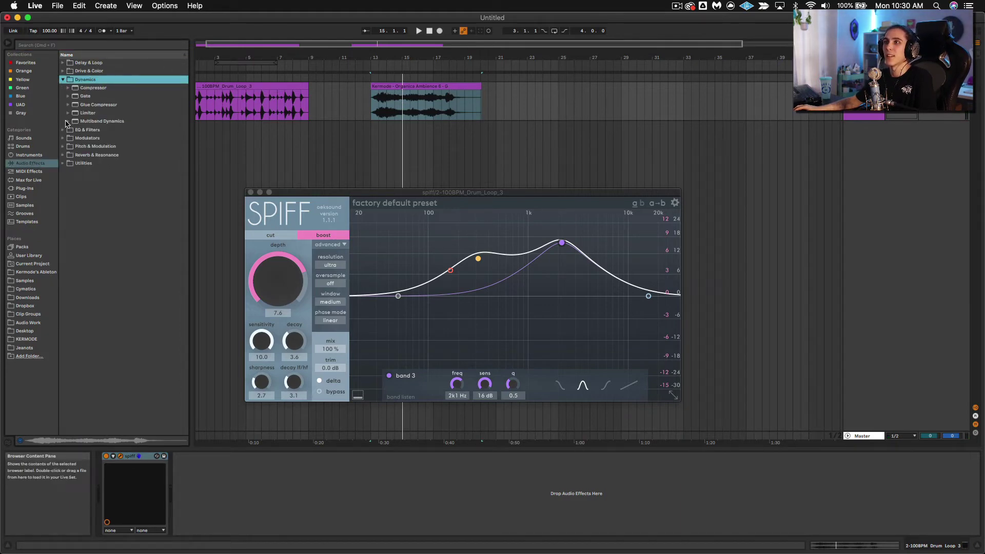
{"action": "left_click", "coordinate": [68, 121]}
{"action": "left_click_drag", "start_coordinate": [94, 180], "coordinate": [255, 141]}
{"action": "left_click_drag", "start_coordinate": [400, 96], "coordinate": [400, 96]}
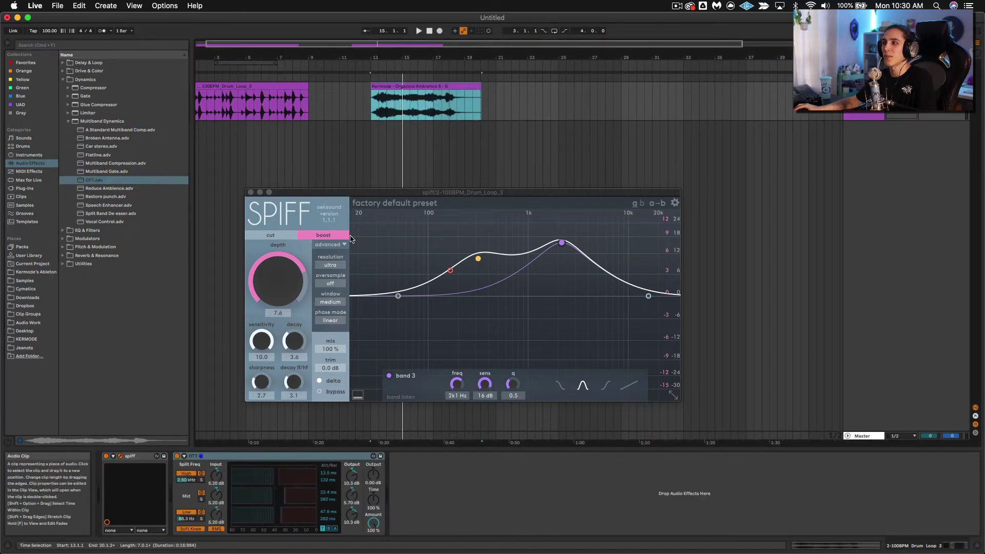
Step: Raise OTT's output to 5.40 dB while playing the ambience clip, and freeze the track
{"action": "key", "text": "space"}
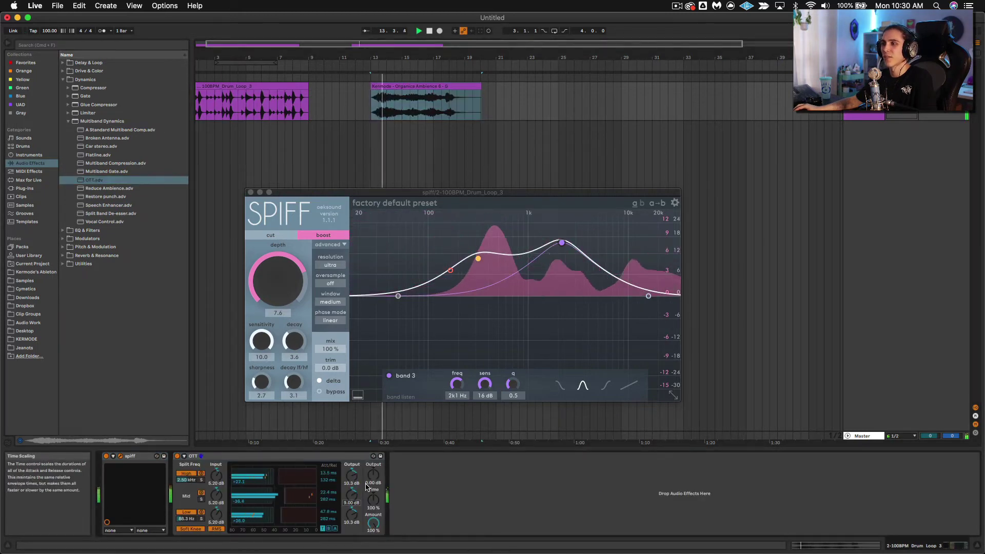
{"action": "left_click_drag", "start_coordinate": [374, 475], "coordinate": [373, 461]}
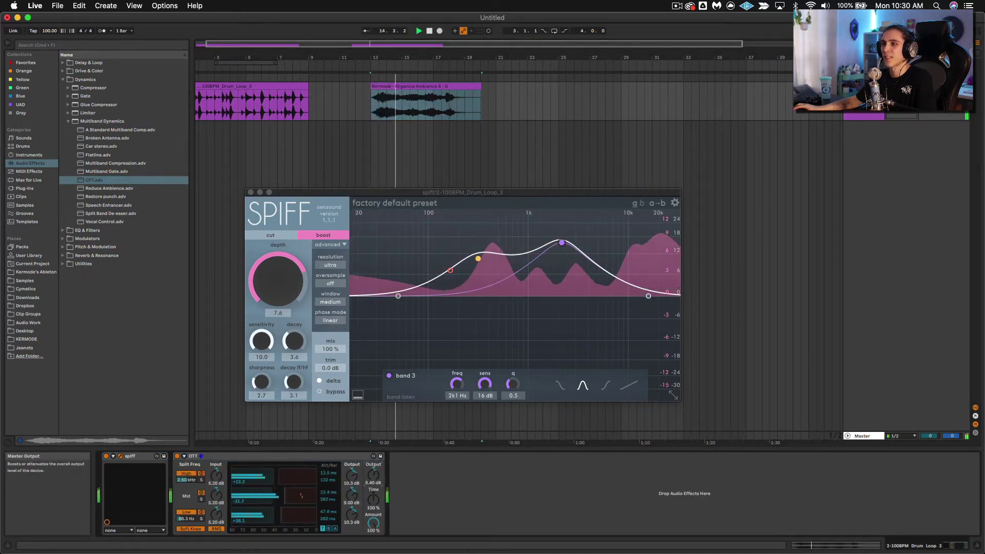
{"action": "left_click", "coordinate": [139, 458]}
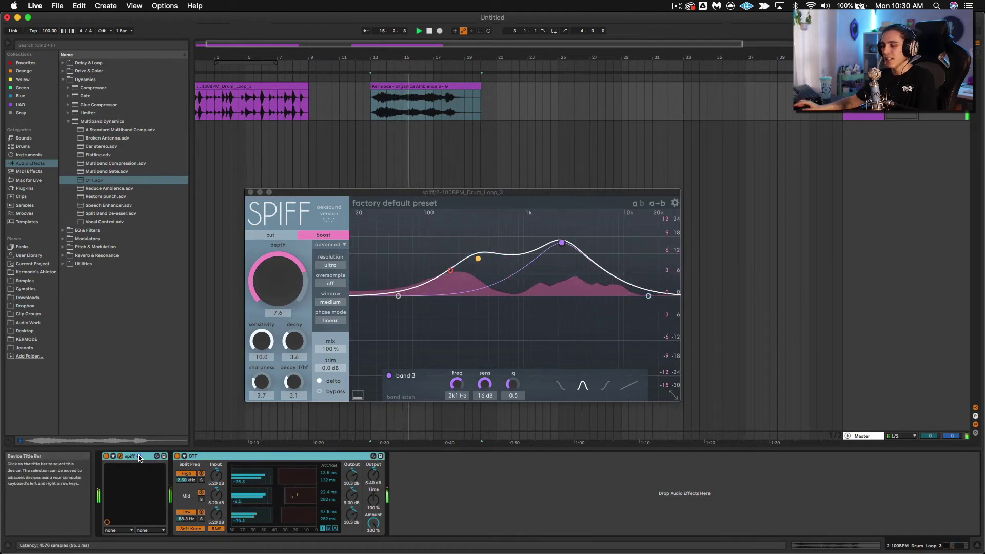
{"action": "key", "text": "space"}
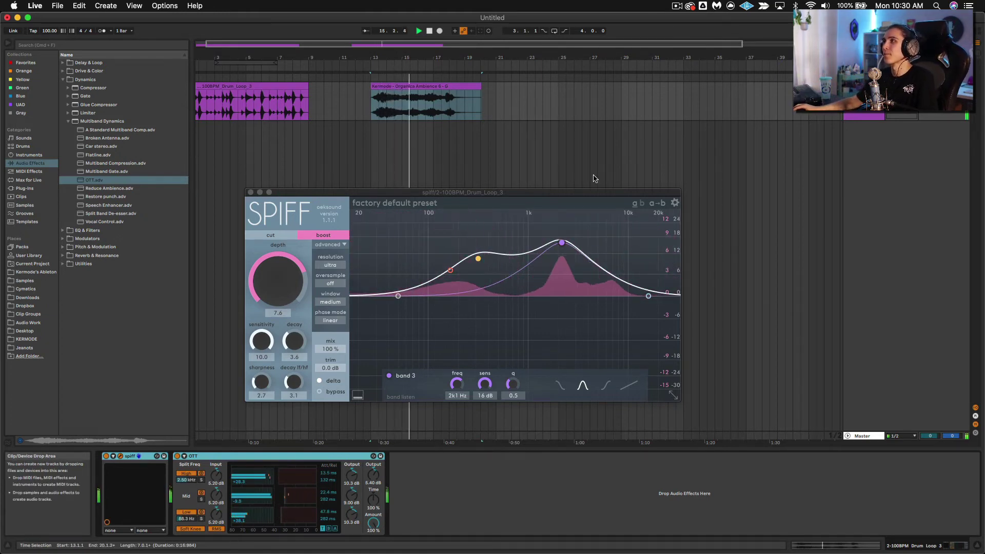
{"action": "right_click", "coordinate": [860, 116]}
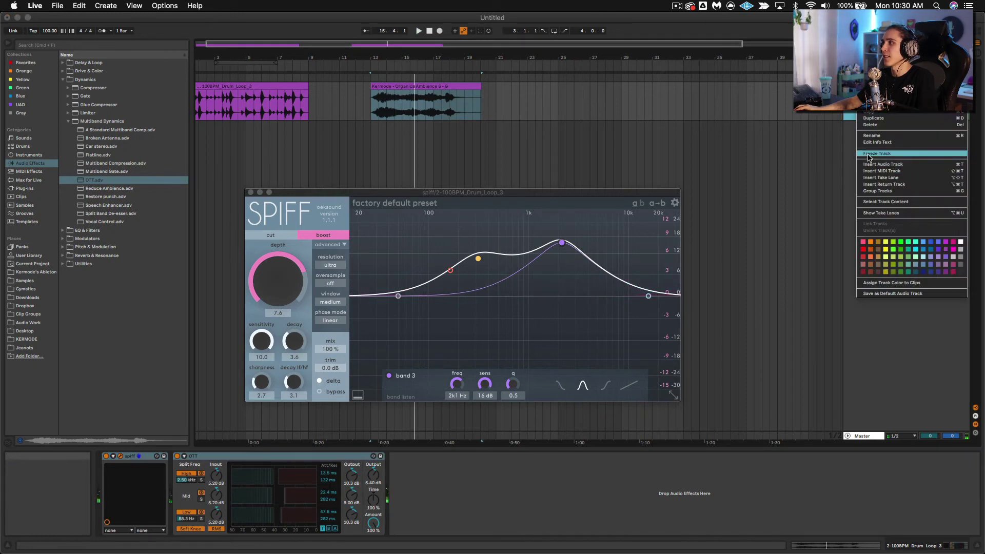
{"action": "left_click", "coordinate": [867, 154]}
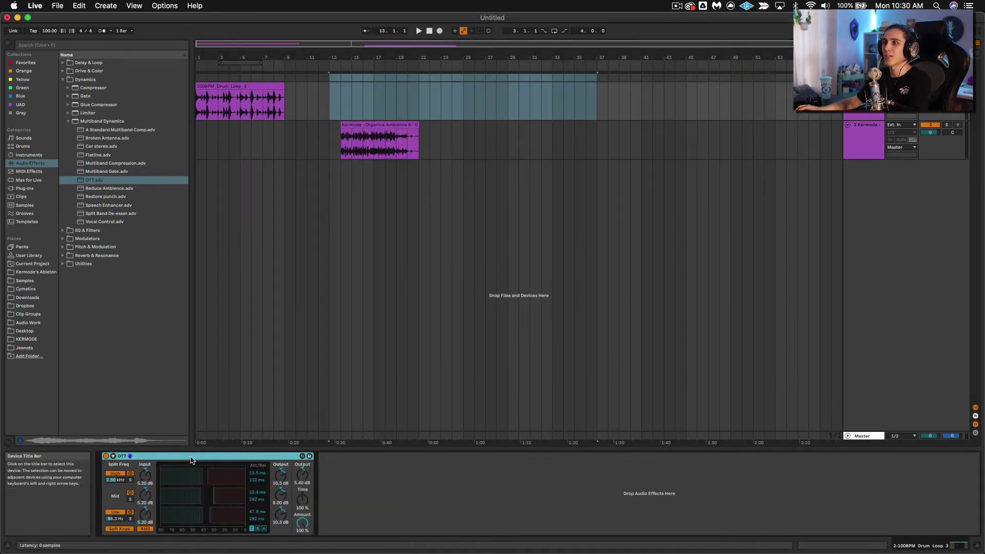
Step: Turn off warping on the drum loop clip and reset its transposition to 0 semitones during playback
{"action": "left_click", "coordinate": [268, 89]}
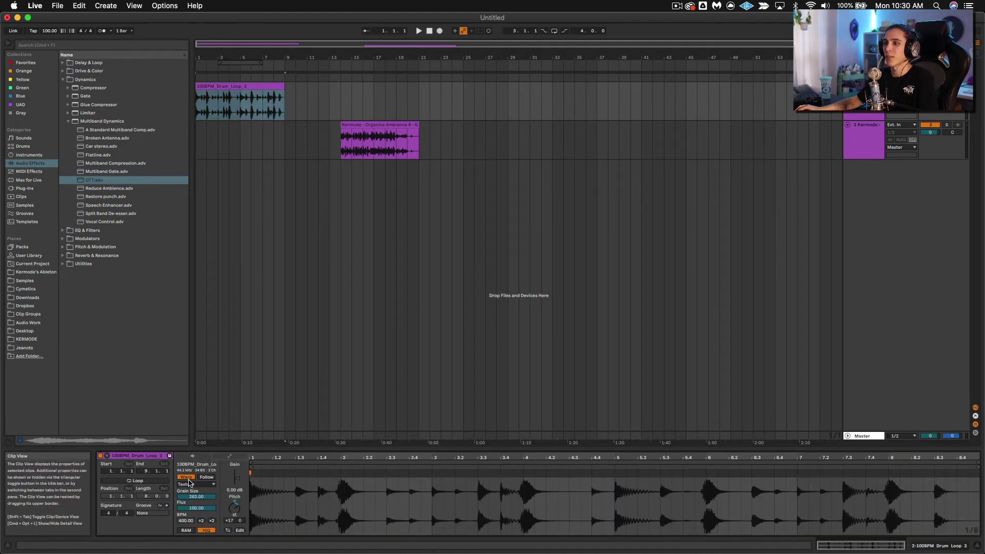
{"action": "left_click", "coordinate": [191, 479]}
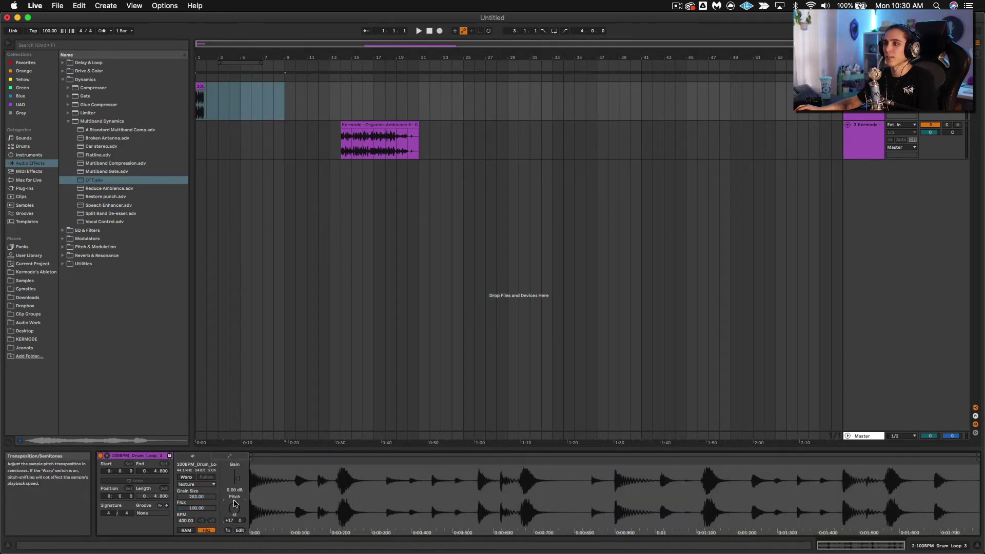
{"action": "key", "text": "space"}
{"action": "key", "text": "plus"}
{"action": "key", "text": "plus"}
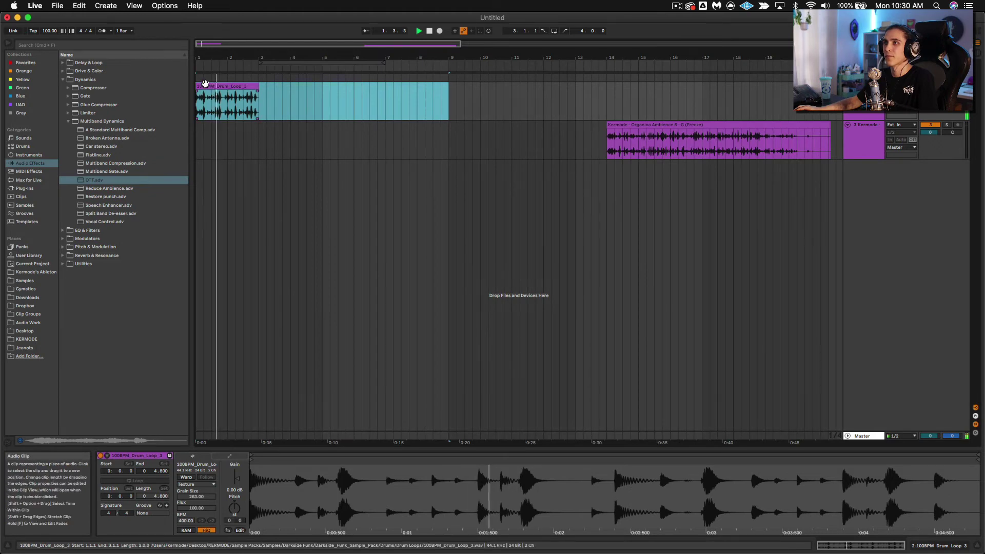
Step: Duplicate the drum loop clip once and move the frozen ambience clip to bar 1 on the track below
{"action": "key", "text": "super+d"}
{"action": "left_click_drag", "start_coordinate": [611, 135], "coordinate": [224, 143]}
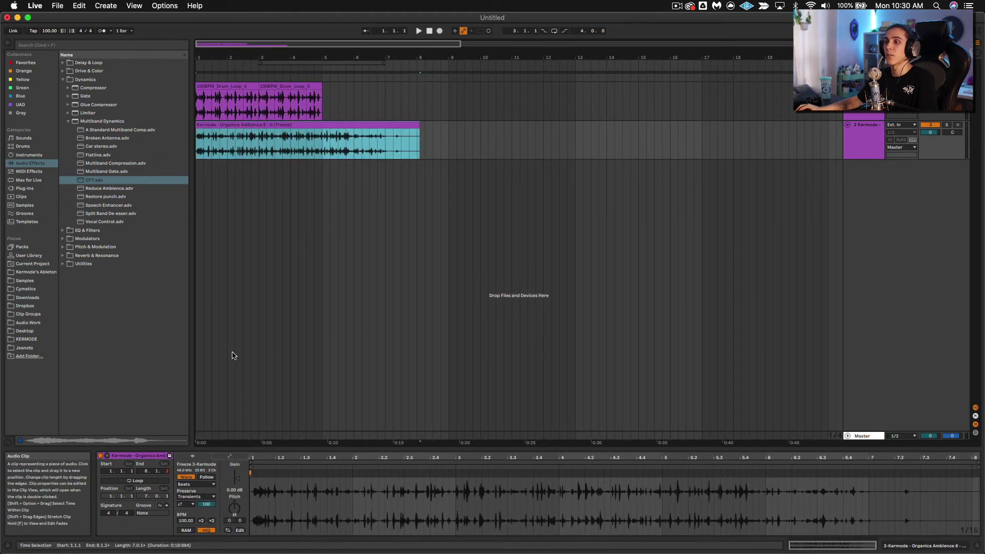
Step: Quantize the entire frozen ambience clip to 1/16 at 100%
{"action": "left_click", "coordinate": [400, 507]}
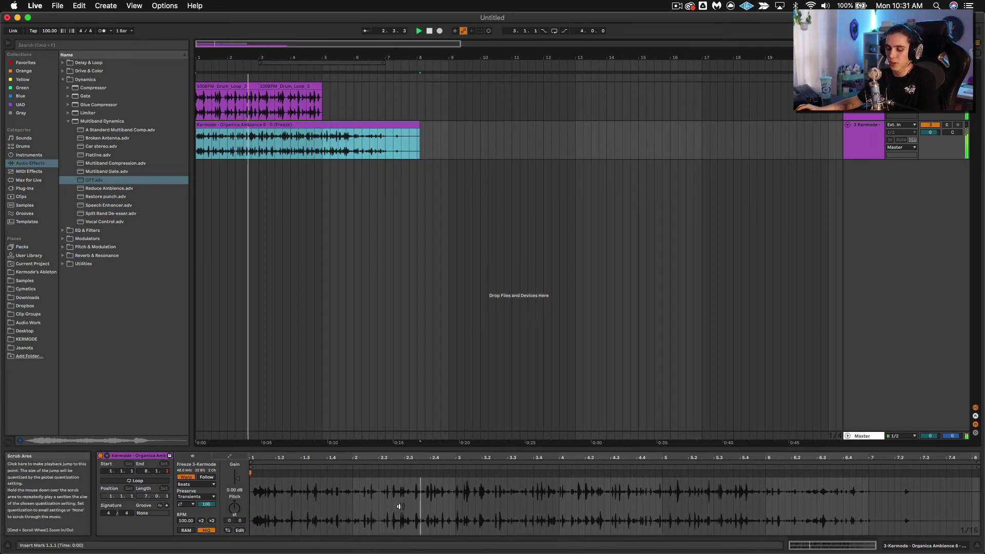
{"action": "key", "text": "super+a"}
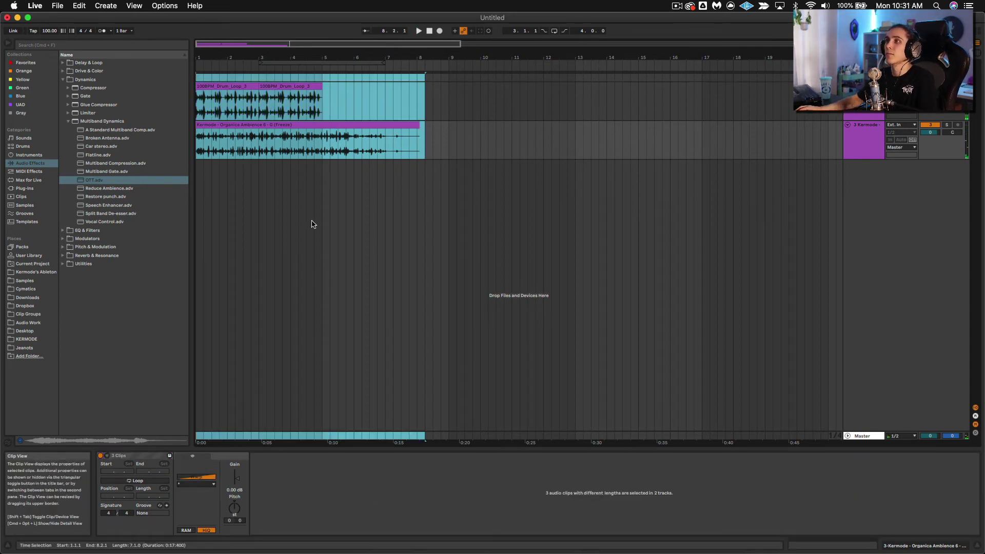
{"action": "left_click", "coordinate": [334, 134]}
{"action": "left_click", "coordinate": [361, 505]}
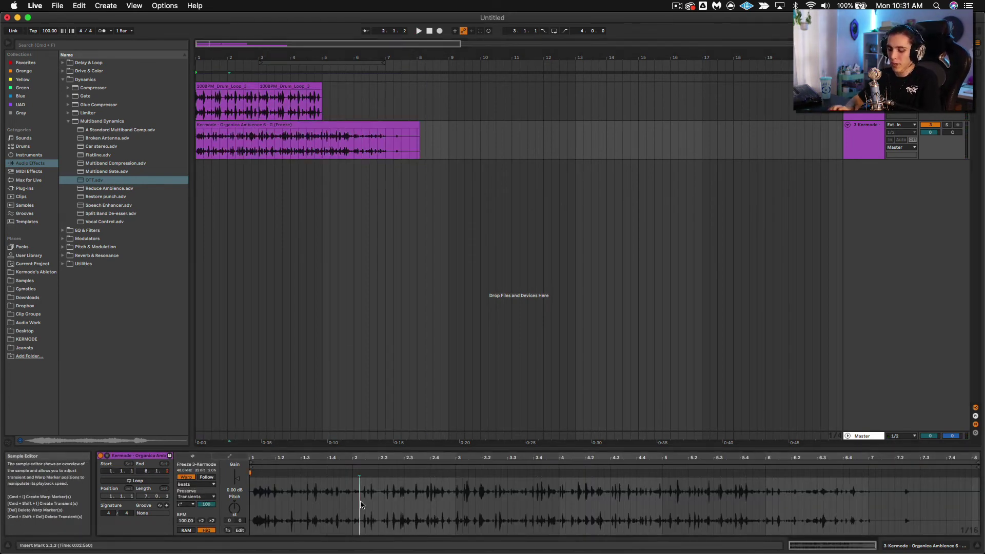
{"action": "key", "text": "super+a"}
{"action": "key", "text": "super+shift+u"}
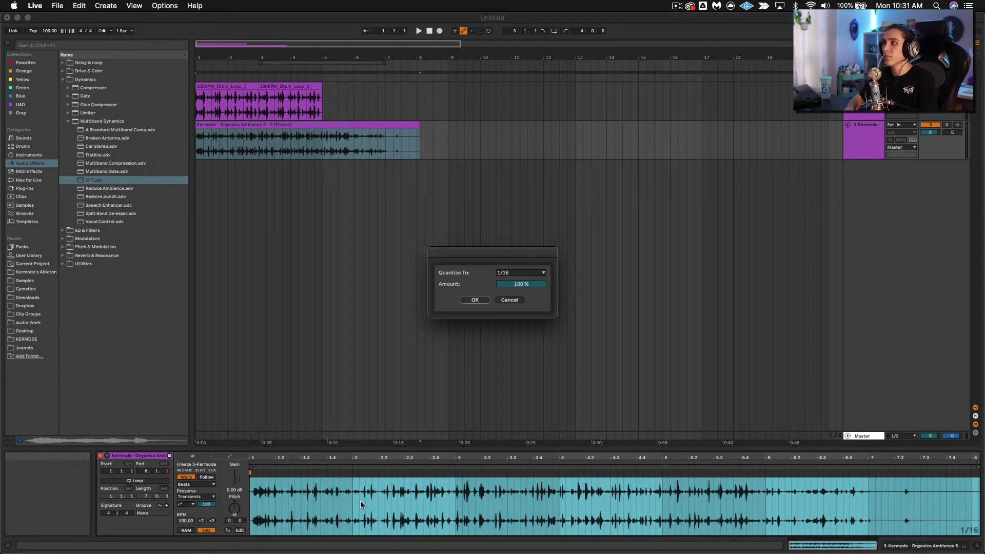
{"action": "key", "text": "Return"}
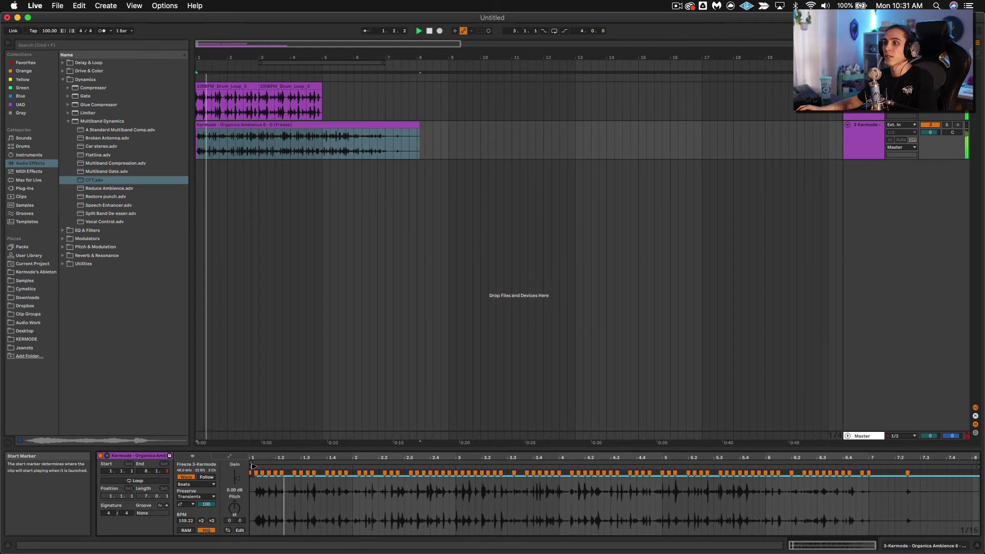
Step: Move the ambience clip's start marker slightly forward in the sample during playback
{"action": "left_click_drag", "start_coordinate": [253, 466], "coordinate": [269, 465]}
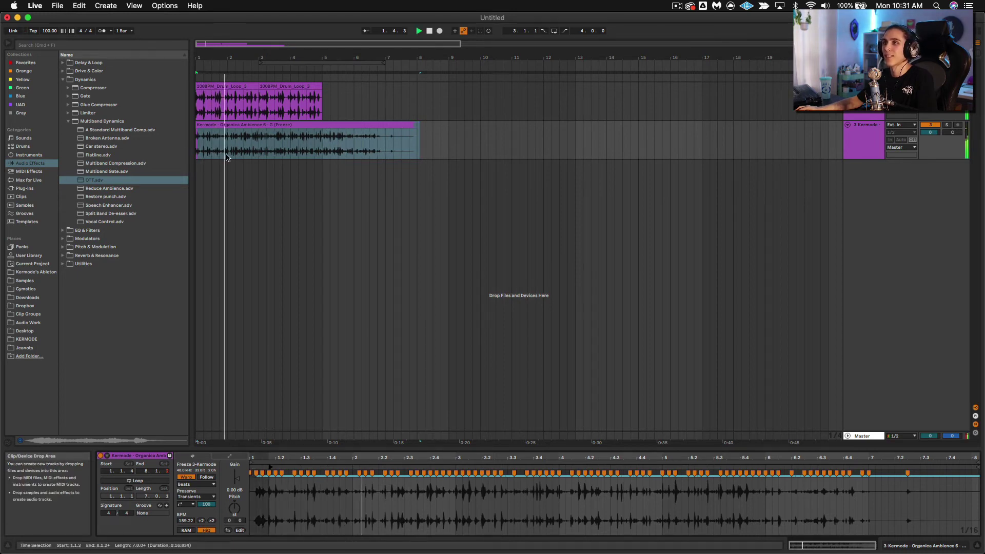
{"action": "left_click_drag", "start_coordinate": [193, 59], "coordinate": [201, 74]}
{"action": "left_click_drag", "start_coordinate": [308, 58], "coordinate": [308, 77]}
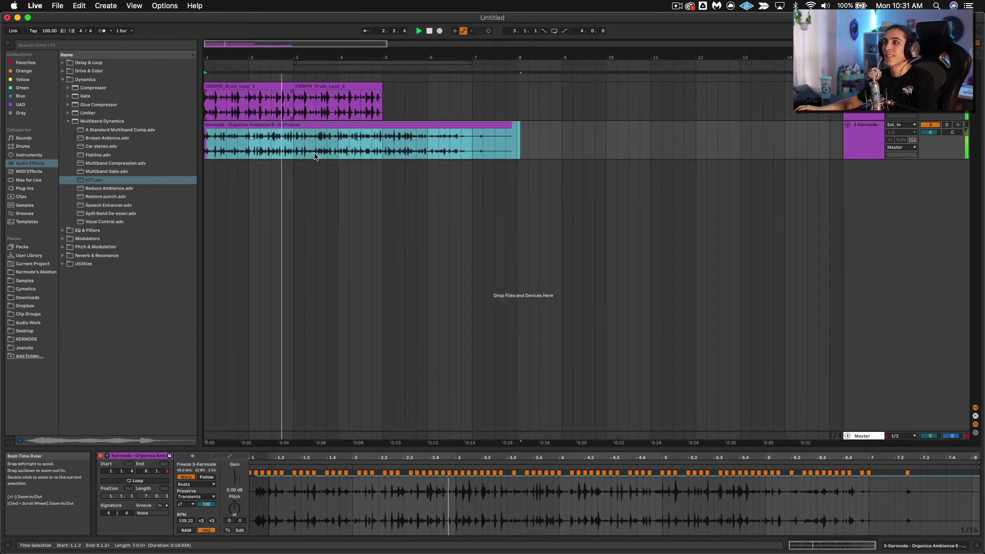
Step: Duplicate the first two bars of the ambience clip so the copy starts at bar 3
{"action": "left_click_drag", "start_coordinate": [295, 145], "coordinate": [181, 148]}
{"action": "key", "text": "space"}
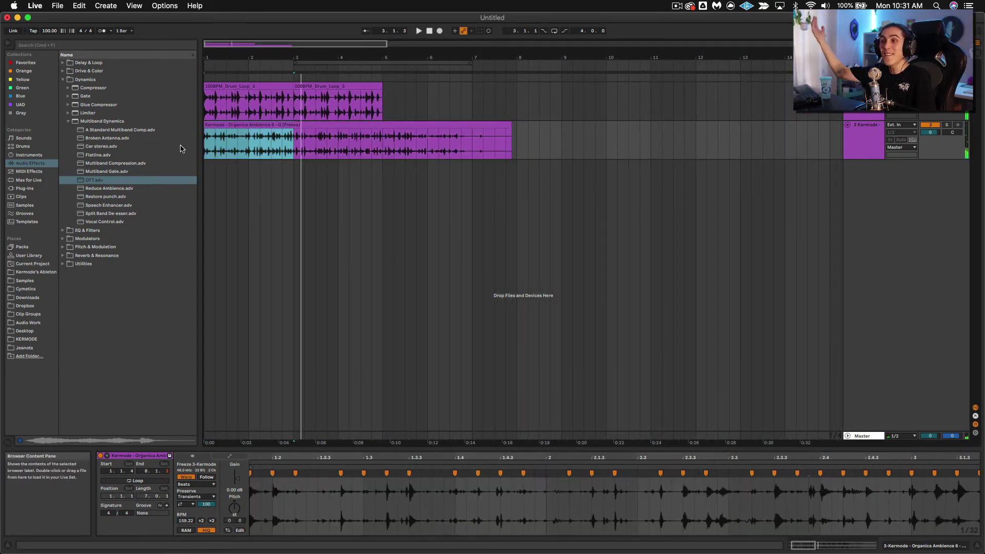
{"action": "key", "text": "super+d"}
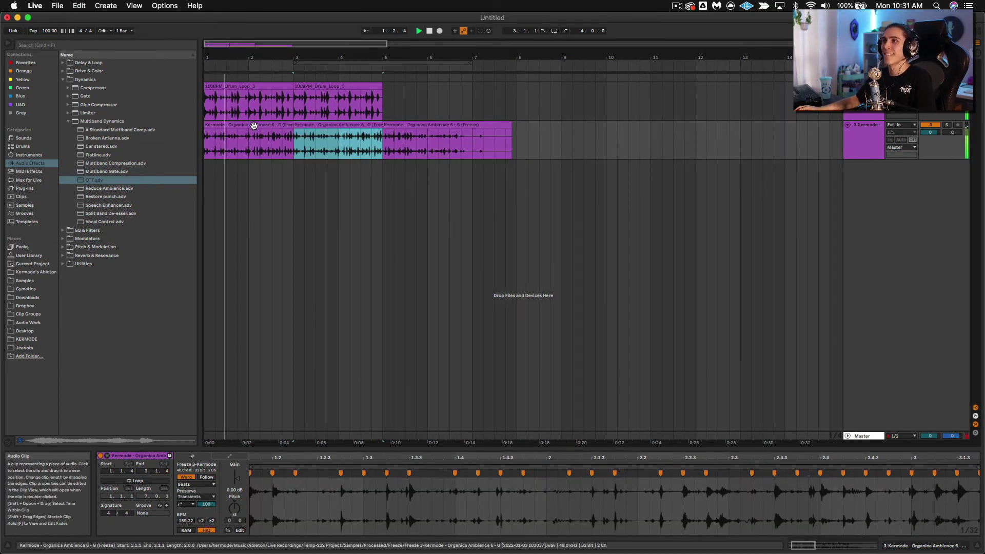
Step: Select both two-bar ambience clips and loop playback over them from bar 1 to bar 5
{"action": "left_click", "coordinate": [255, 125], "text": "shift"}
{"action": "key", "text": "super+l"}
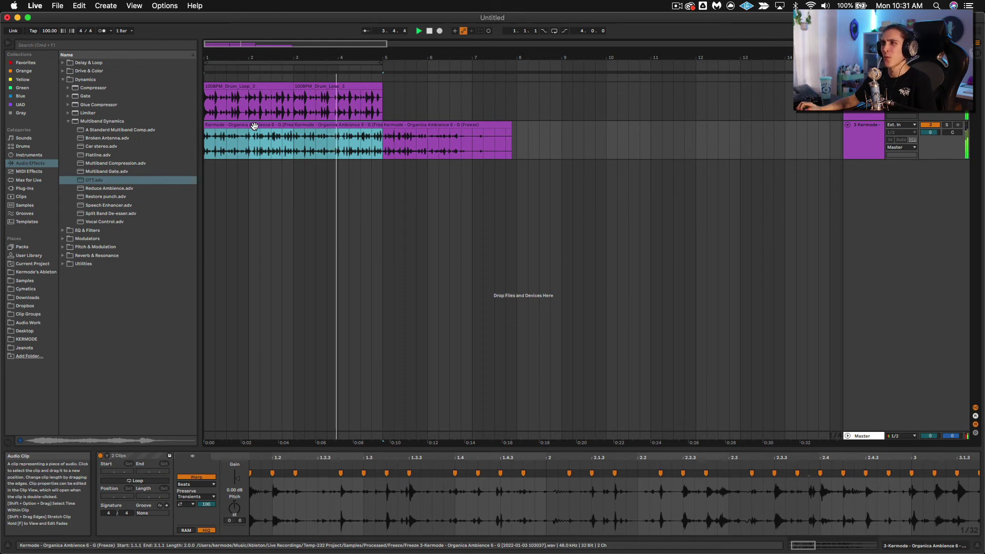
{"action": "key", "text": "super+l"}
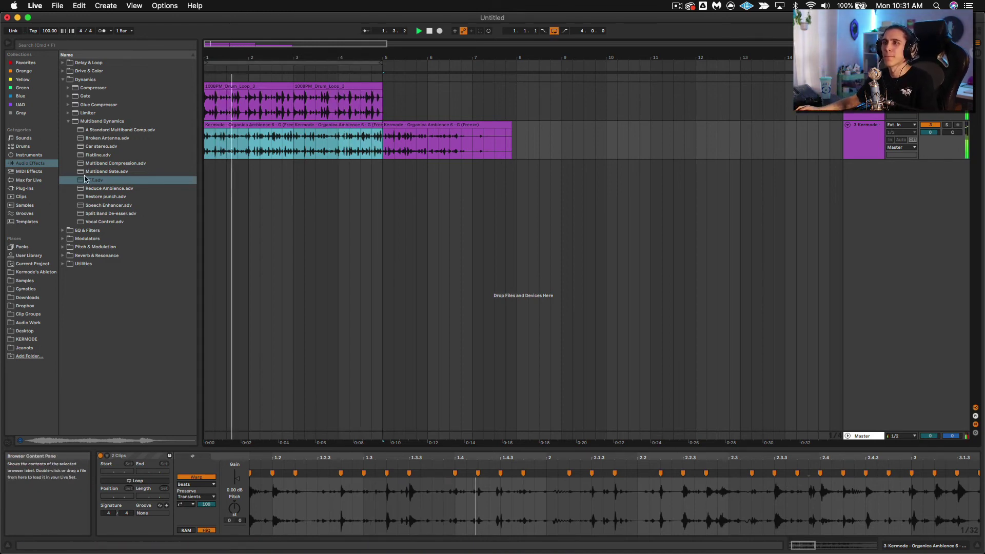
Step: Add the Echo audio effect from the Delay & Loop category to the frozen ambience track
{"action": "left_click", "coordinate": [64, 71]}
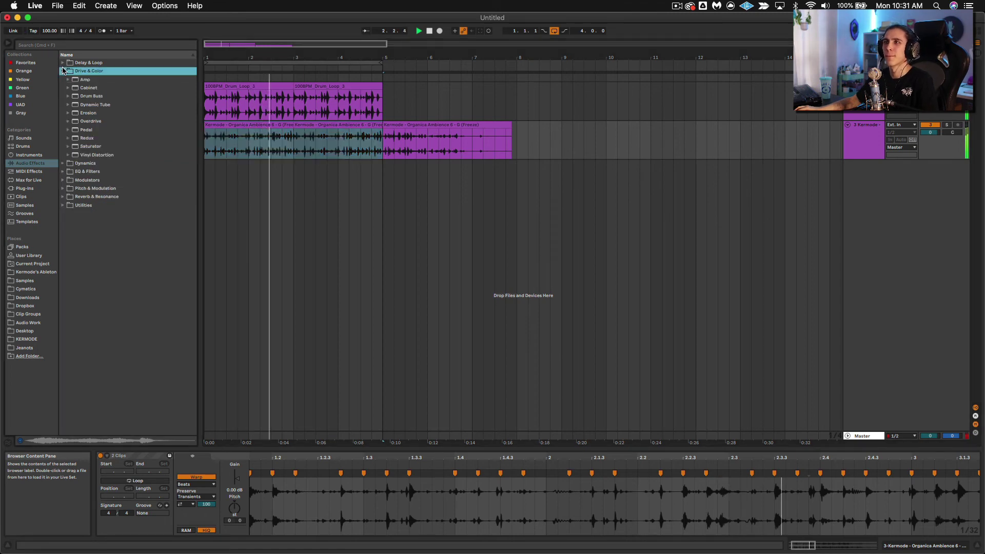
{"action": "left_click", "coordinate": [63, 63]}
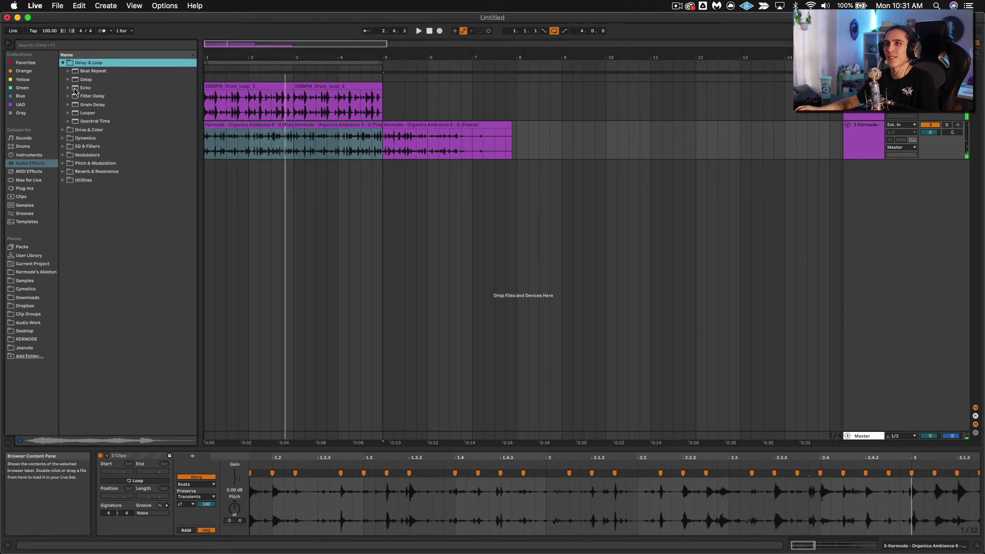
{"action": "left_click_drag", "start_coordinate": [80, 88], "coordinate": [268, 152]}
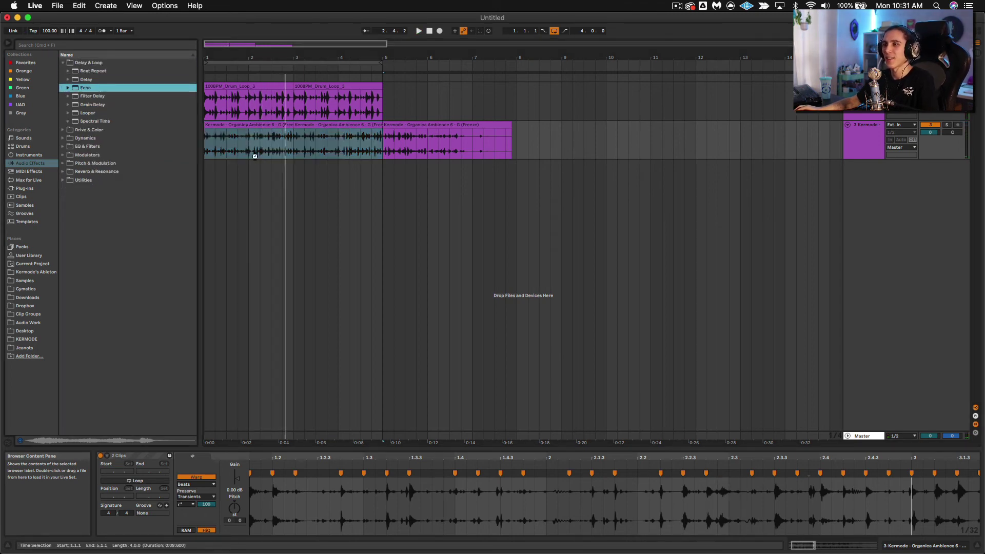
Step: Adjust Echo's filter cutoff on the ambience track, set its channel mode to Ping Pong, and adjust the dry/wet mix
{"action": "left_click_drag", "start_coordinate": [297, 547], "coordinate": [245, 539]}
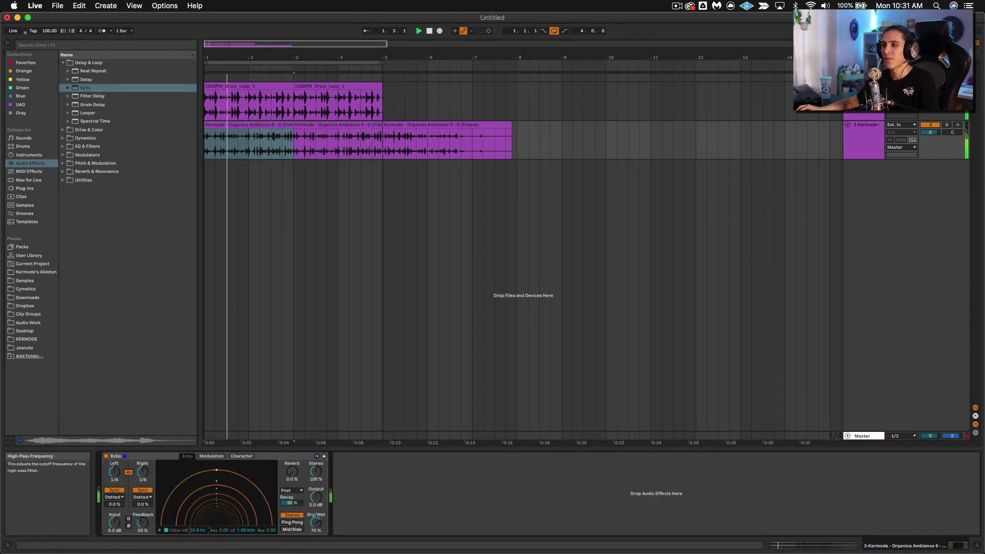
{"action": "left_click", "coordinate": [292, 522]}
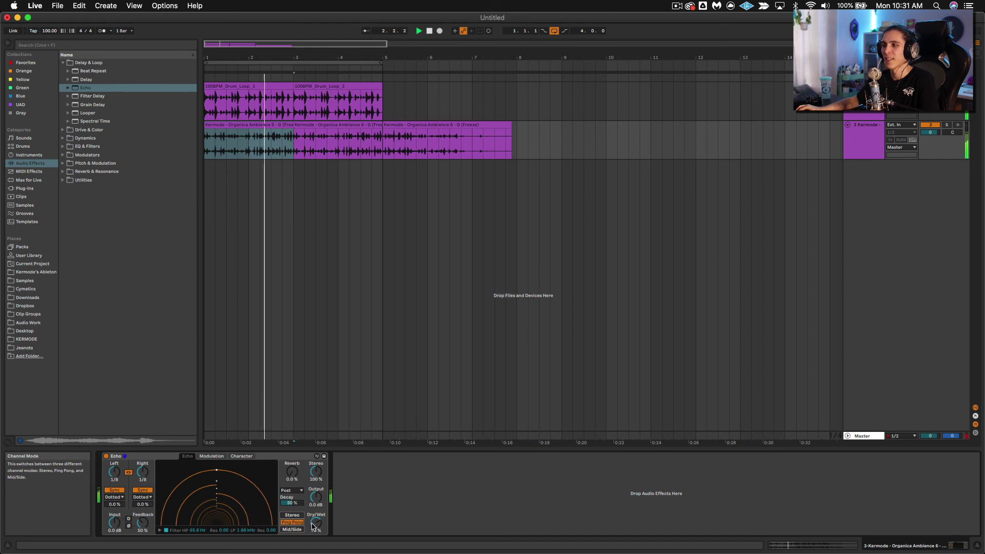
{"action": "left_click_drag", "start_coordinate": [312, 527], "coordinate": [315, 494]}
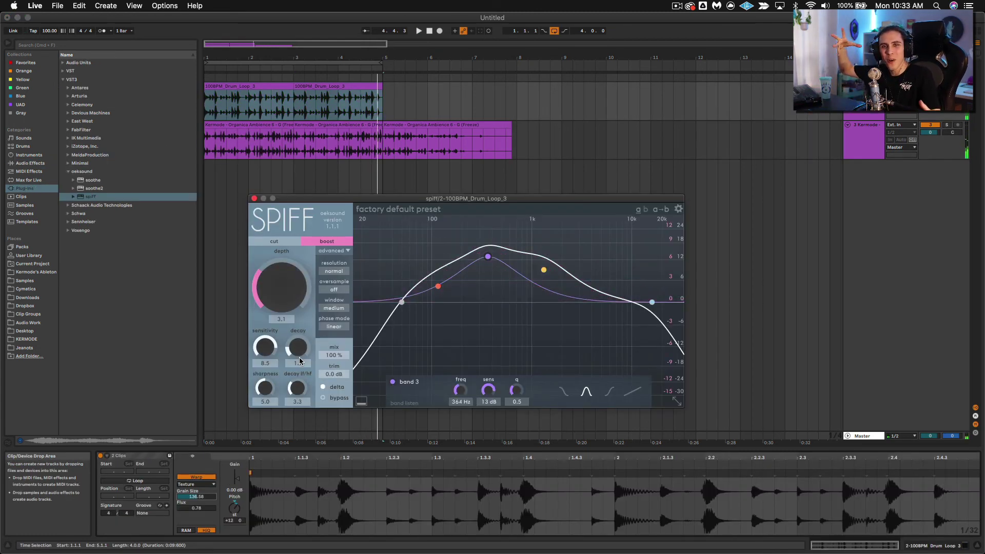
{"action": "mouse_move", "coordinate": [300, 361]}
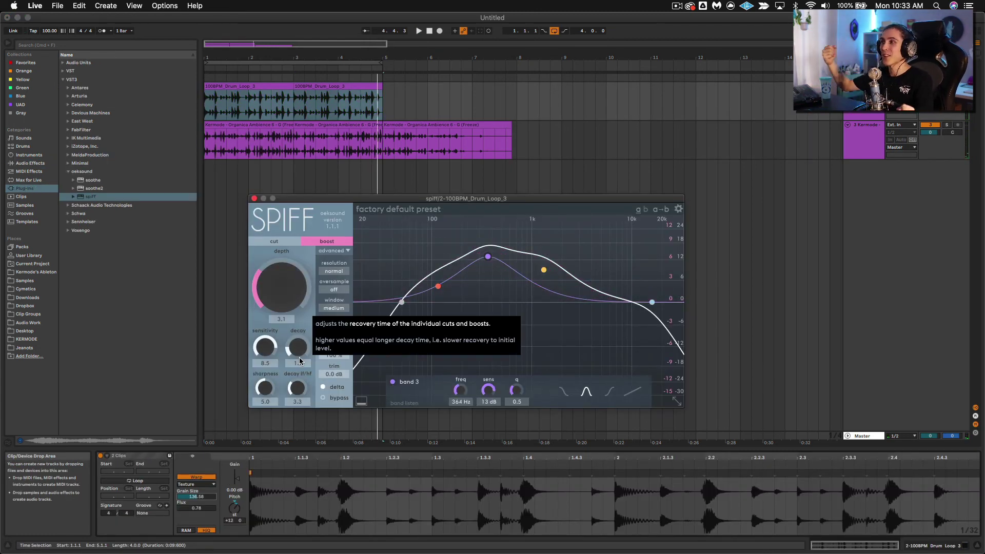